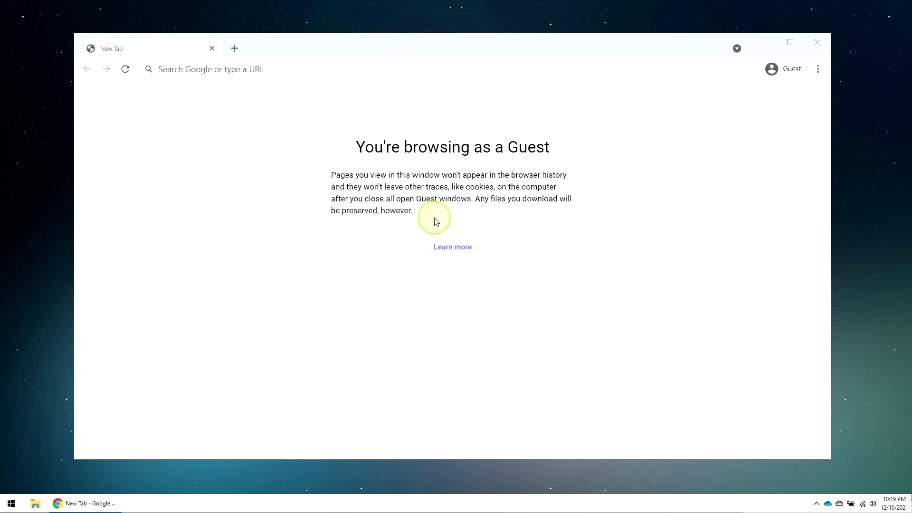
- Search 'ms teams download' and download the Teams desktop installer from Microsoft's official page
{"action": "left_click_drag", "start_coordinate": [361, 48], "coordinate": [383, 46]}
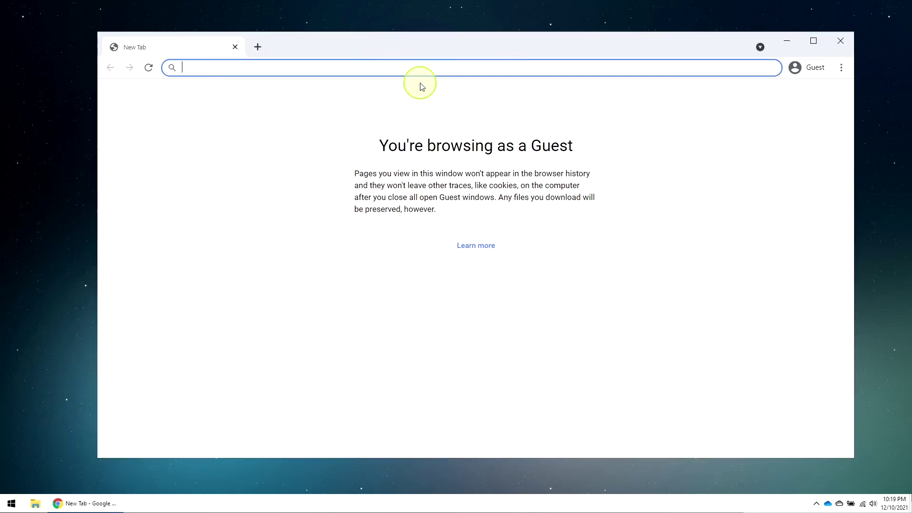
{"action": "type", "text": "ms teams download"}
{"action": "key", "text": "Return"}
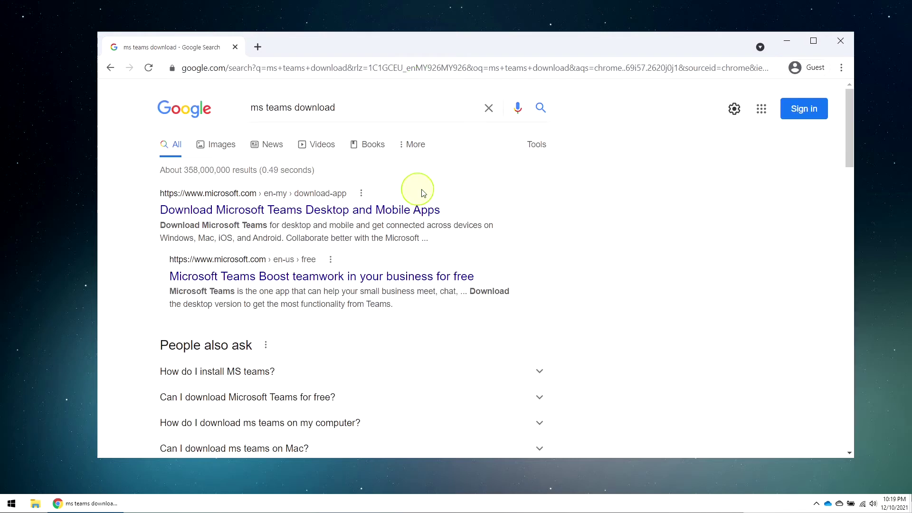
{"action": "left_click", "coordinate": [281, 209]}
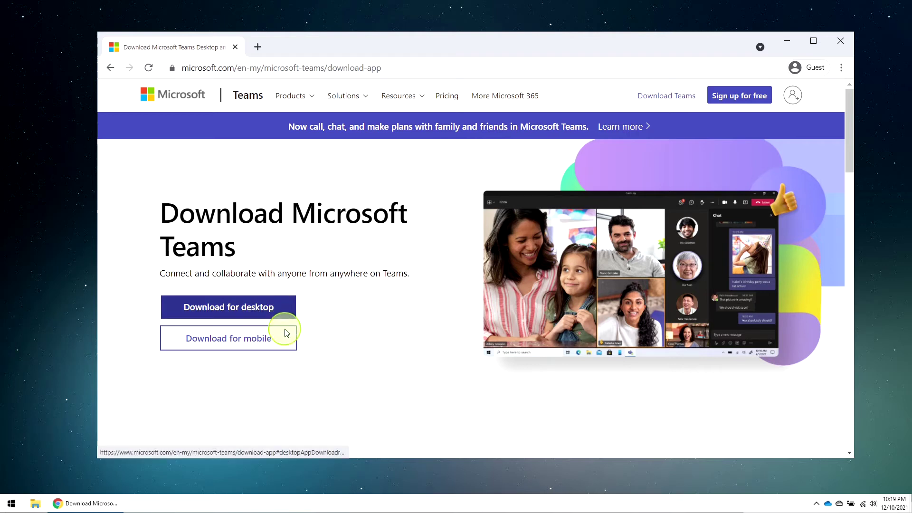
{"action": "left_click", "coordinate": [265, 311]}
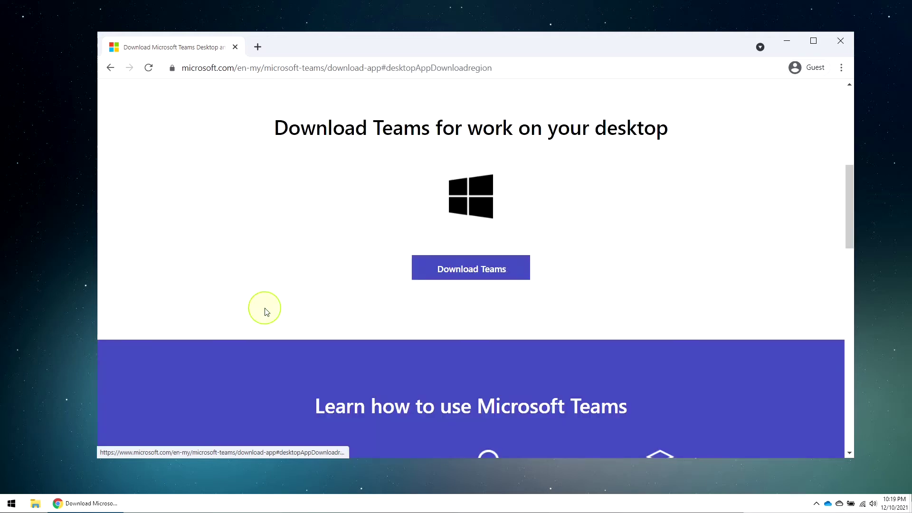
{"action": "left_click", "coordinate": [457, 276]}
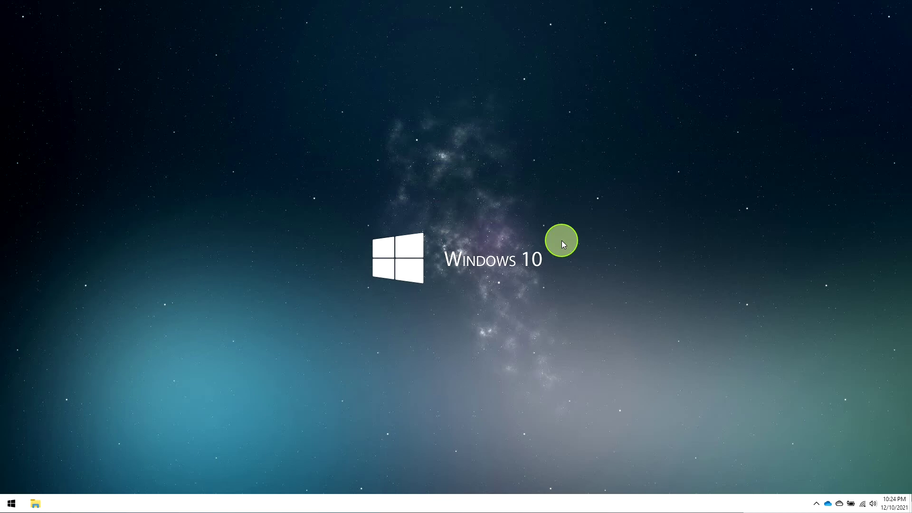
- Launch Microsoft Teams from a Start menu search for 'team'
{"action": "key", "text": "super"}
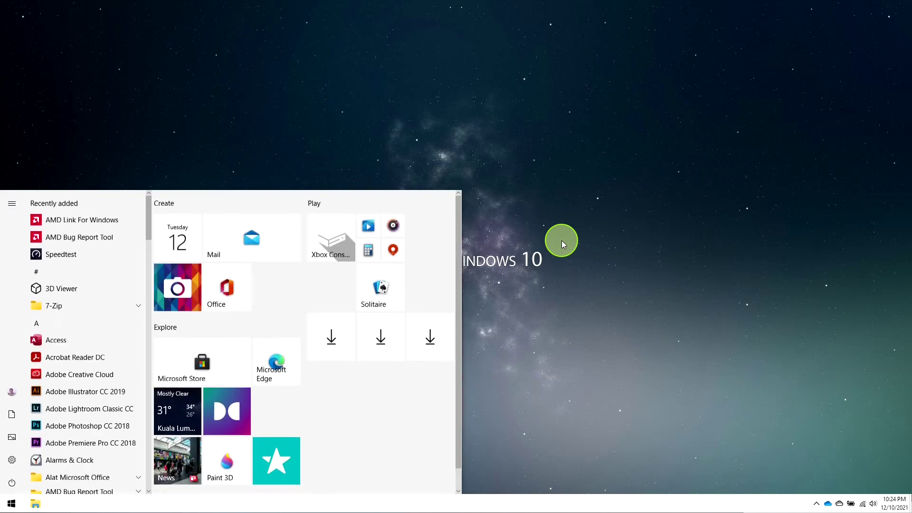
{"action": "type", "text": "tea"}
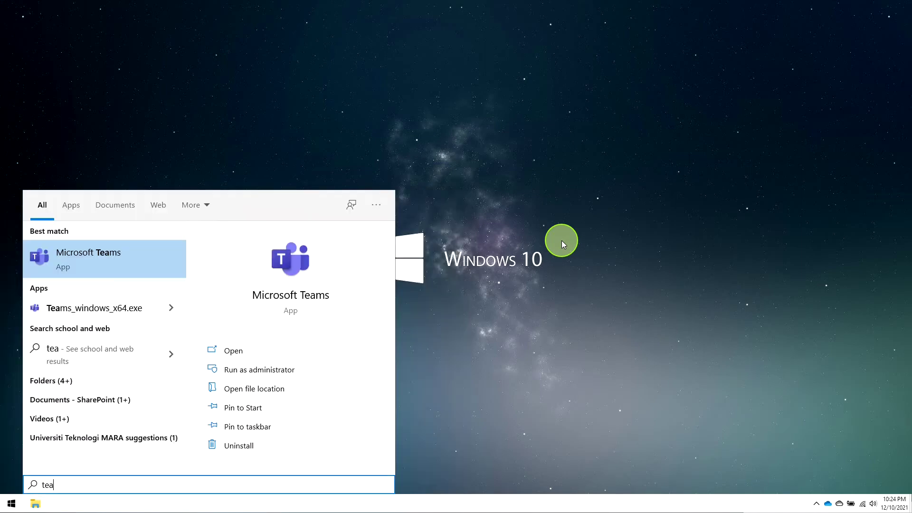
{"action": "type", "text": "m"}
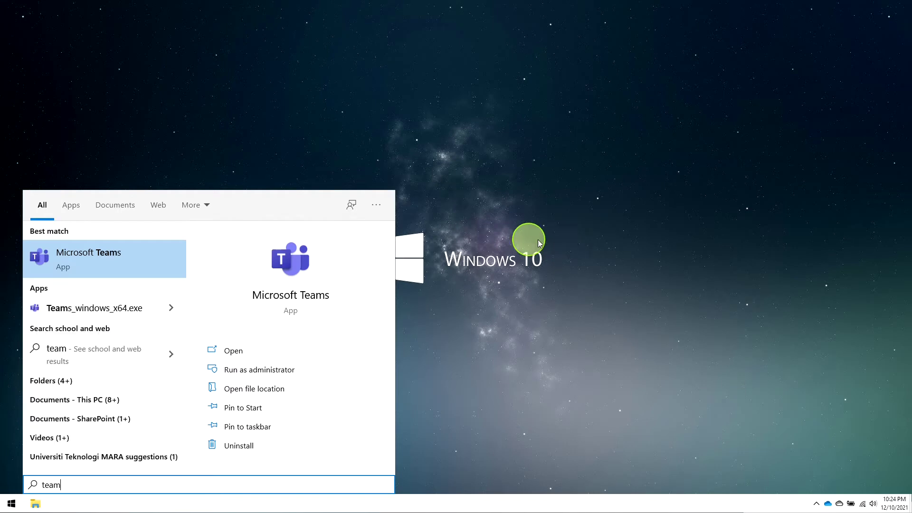
{"action": "left_click", "coordinate": [269, 298]}
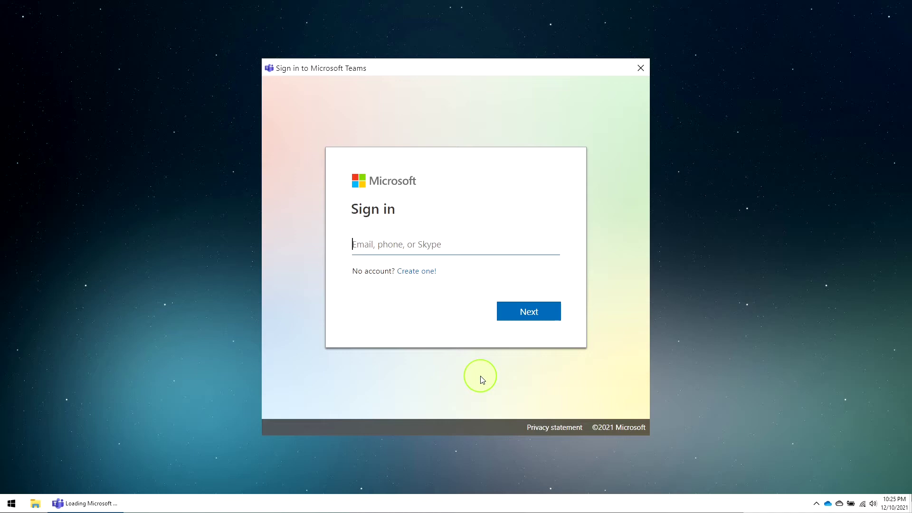
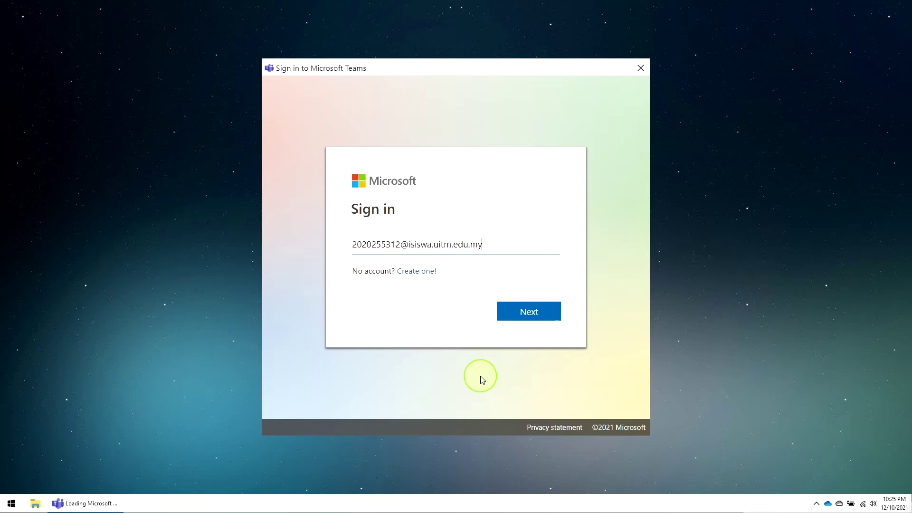
- Enter the school account e-mail address in the Teams sign-in box and continue
{"action": "left_click", "coordinate": [542, 314]}
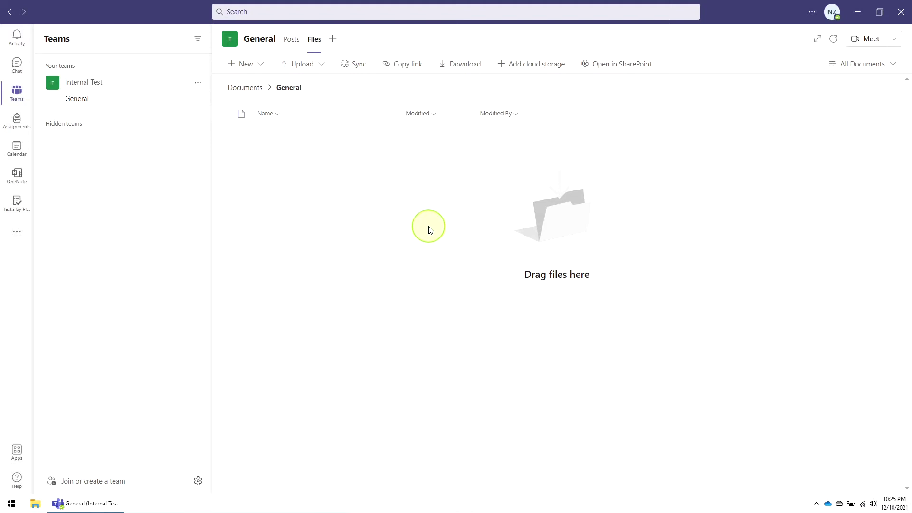
- Check the signed-in account from the profile avatar, then go to Join or create a team
{"action": "left_click", "coordinate": [832, 14]}
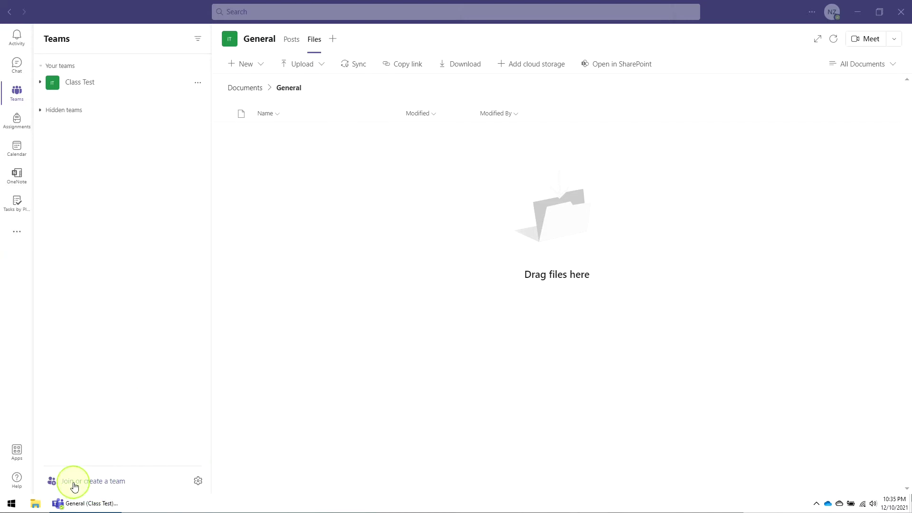
{"action": "left_click", "coordinate": [109, 485]}
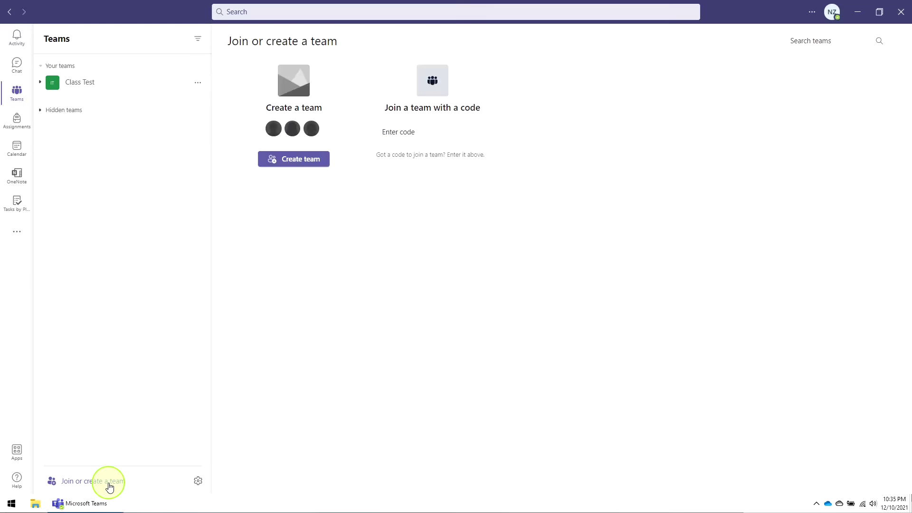
- Create private team 'LAW505 Criminal Law 1 - iCEPS Class 01' with description 'LAW505 Criminal Law 1'
{"action": "left_click", "coordinate": [293, 163]}
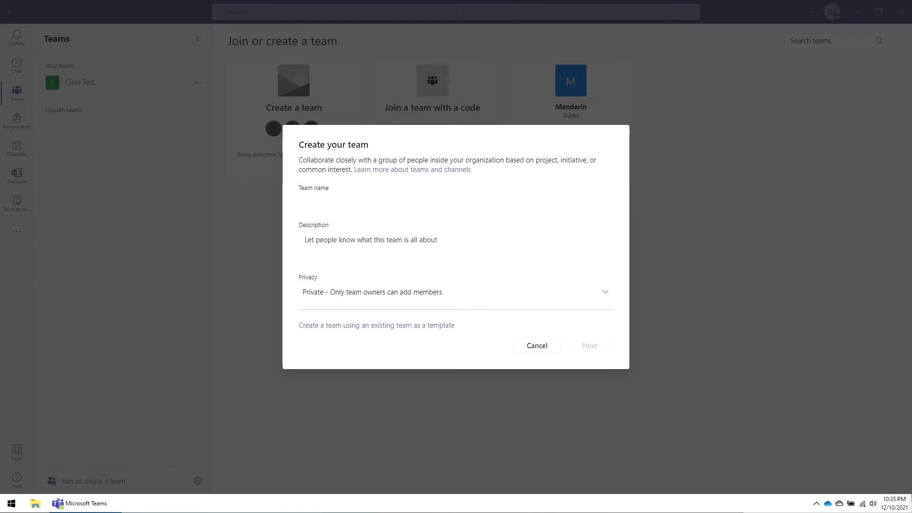
{"action": "left_click", "coordinate": [327, 202]}
{"action": "type", "text": "LAW505 Criminal Law 1"}
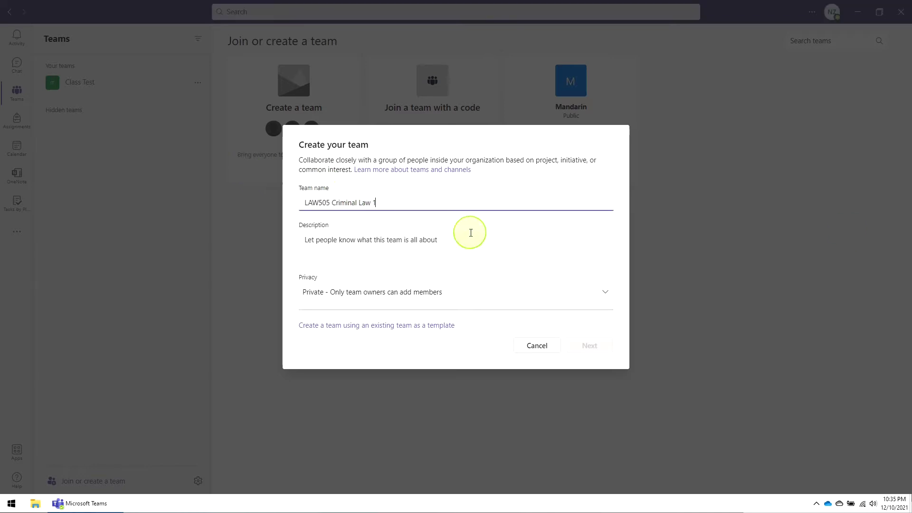
{"action": "type", "text": "-"}
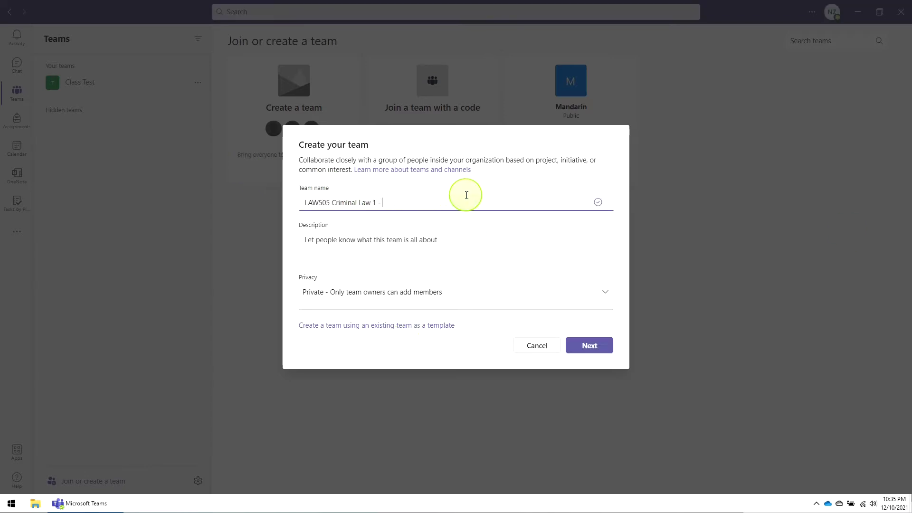
{"action": "type", "text": " iCEPS Class 01"}
{"action": "left_click_drag", "start_coordinate": [379, 203], "coordinate": [305, 203]}
{"action": "key", "text": "ctrl+c"}
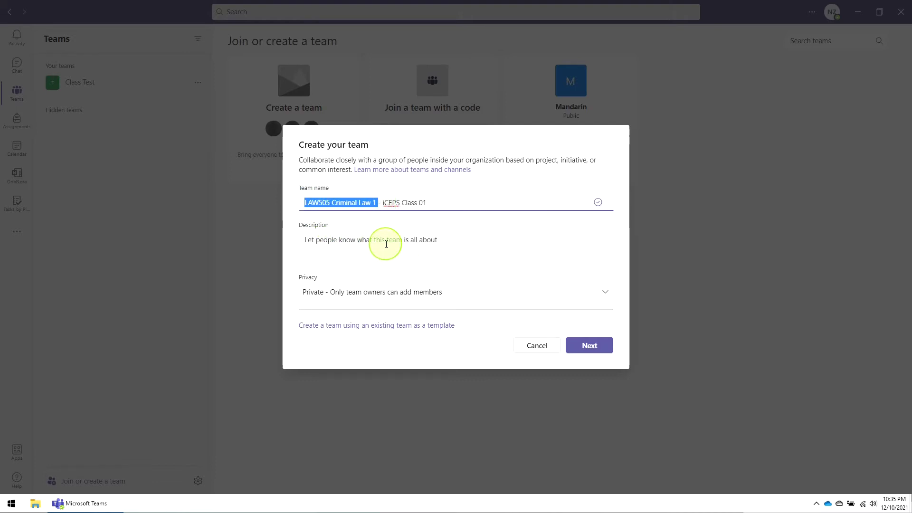
{"action": "left_click", "coordinate": [387, 240]}
{"action": "key", "text": "ctrl+v"}
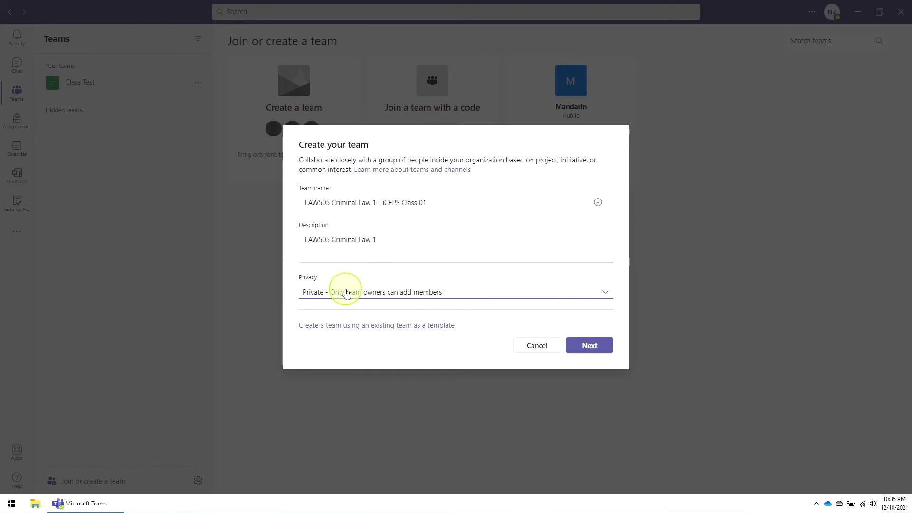
{"action": "left_click", "coordinate": [346, 291]}
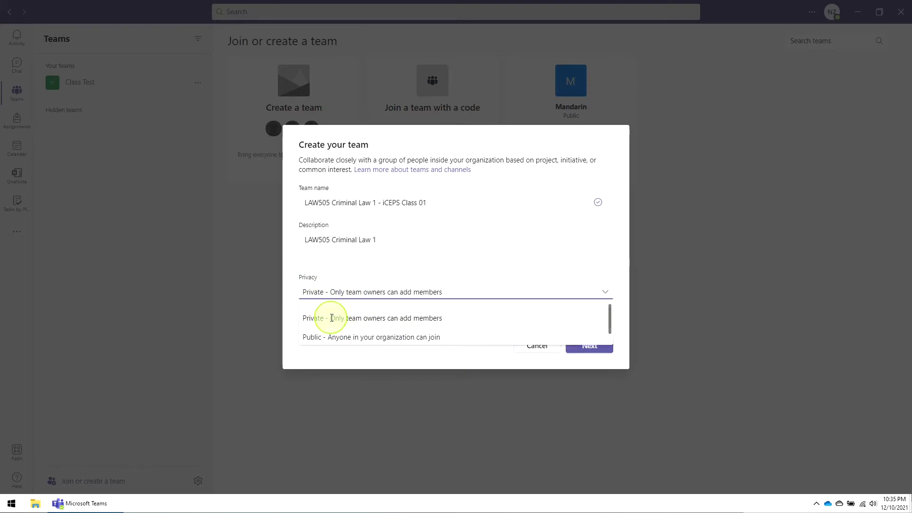
{"action": "left_click", "coordinate": [332, 318]}
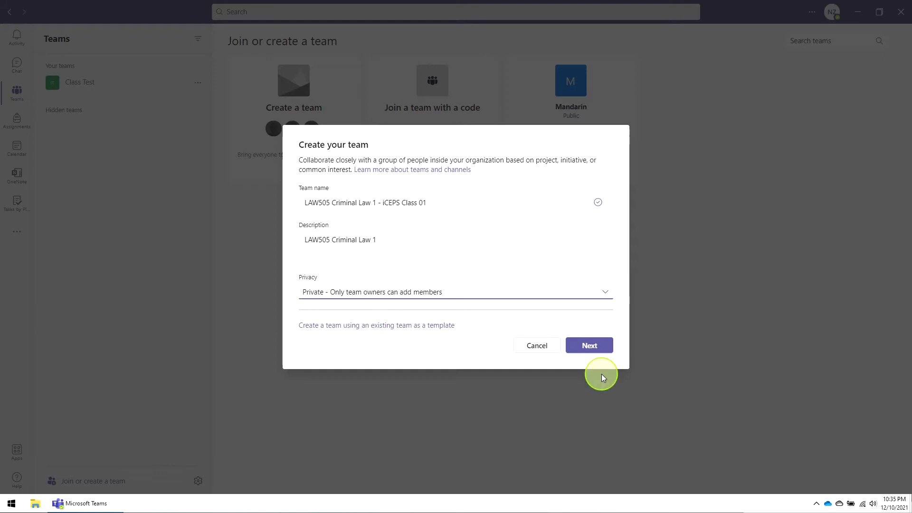
{"action": "left_click", "coordinate": [591, 352]}
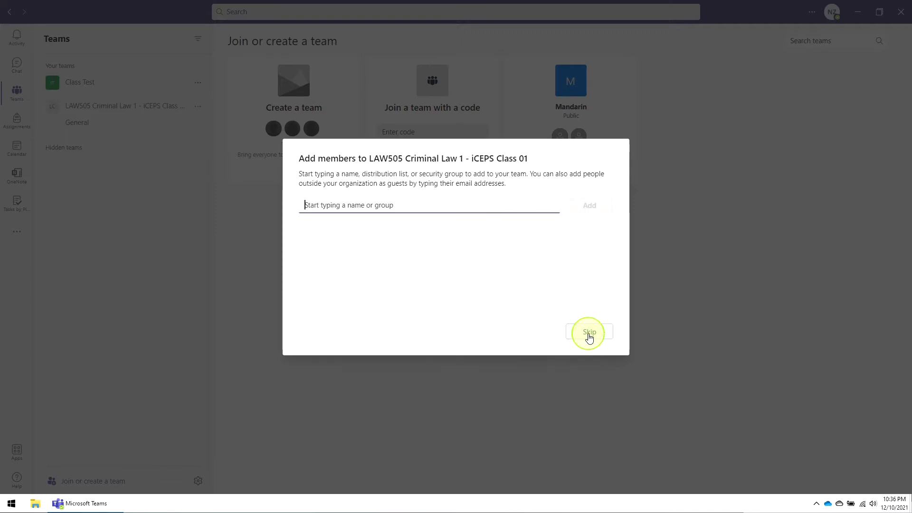
- Skip adding members and bring up the LAW505 team's options menu
{"action": "left_click", "coordinate": [589, 333]}
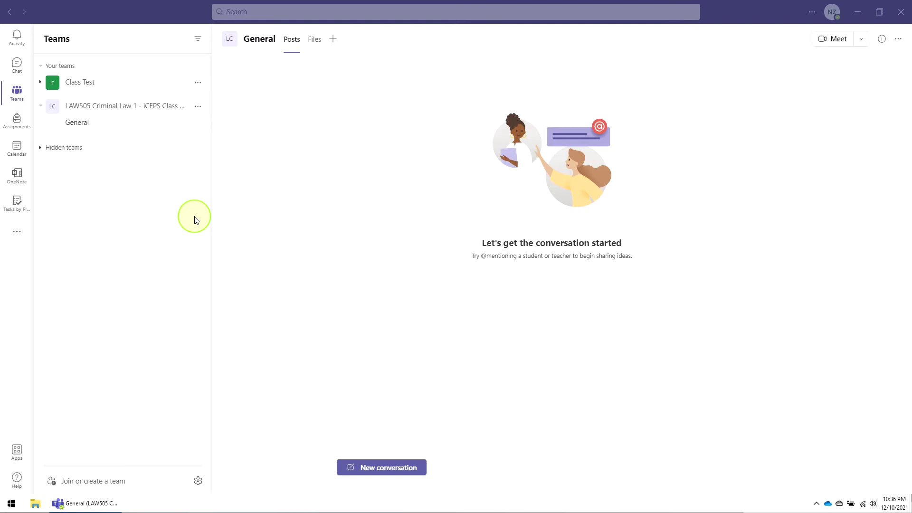
{"action": "left_click", "coordinate": [198, 106]}
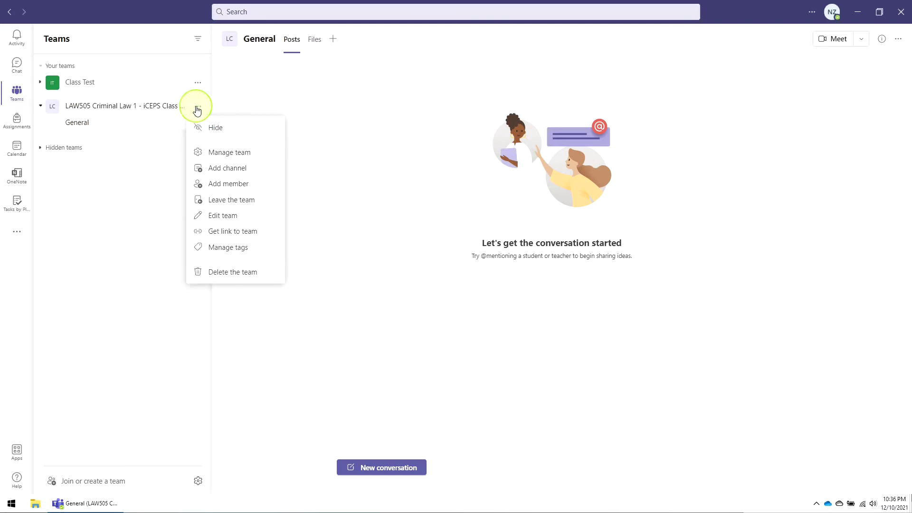
- Open Manage team for the LAW505 team and view its Settings tab
{"action": "left_click", "coordinate": [242, 156]}
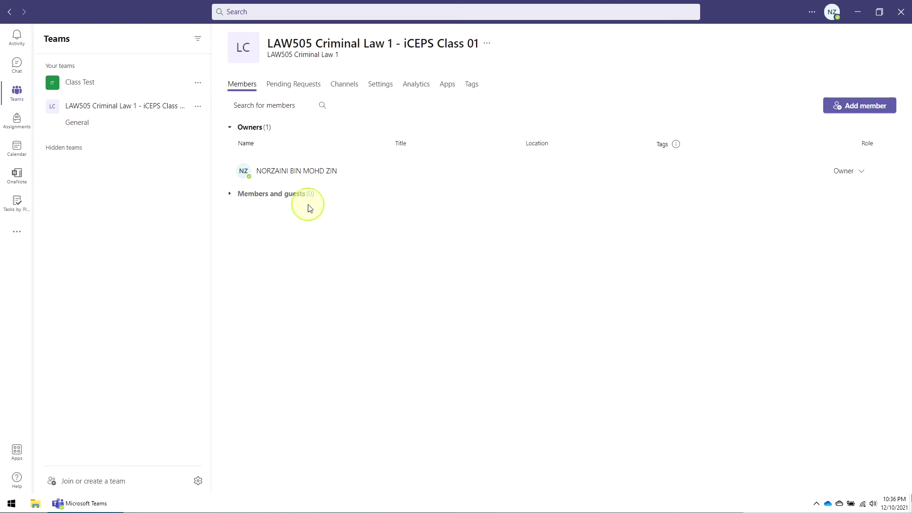
{"action": "left_click", "coordinate": [381, 88]}
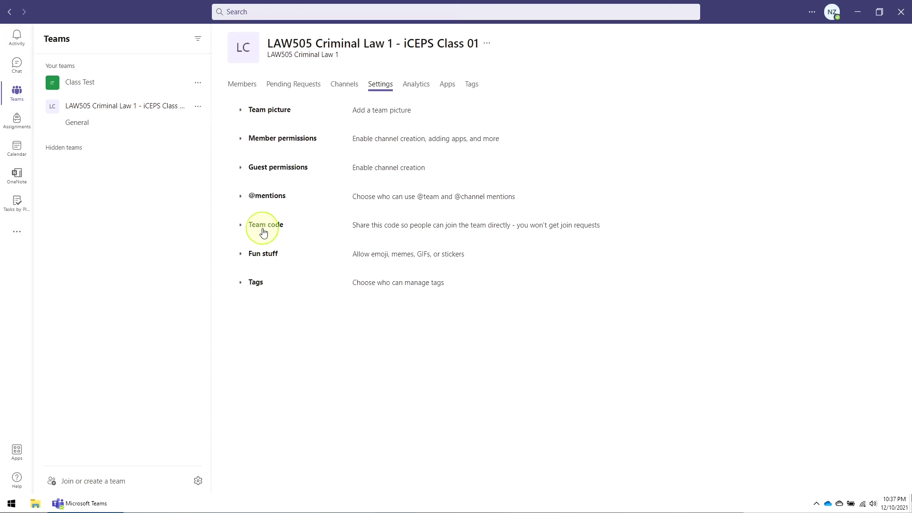
- Generate the LAW505 team's join code under Team code and copy it to the clipboard
{"action": "left_click", "coordinate": [237, 228]}
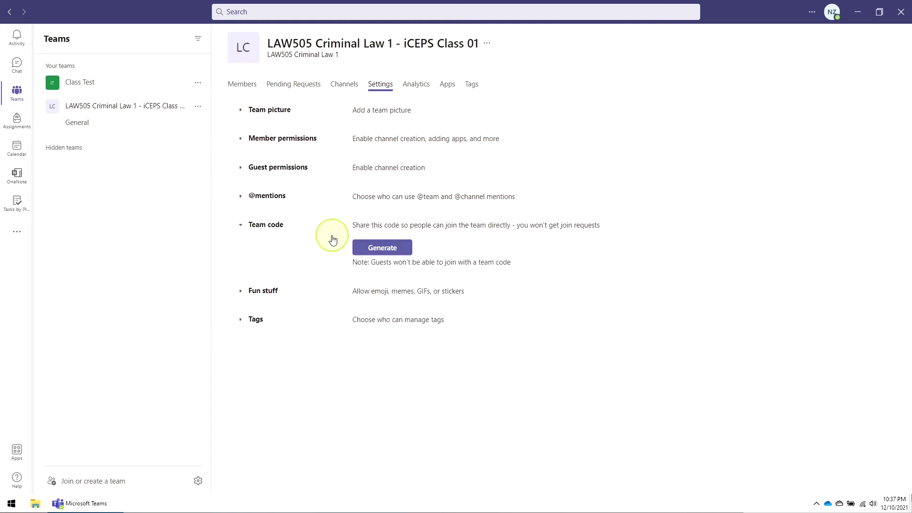
{"action": "left_click", "coordinate": [380, 251]}
{"action": "double_click", "coordinate": [377, 245]}
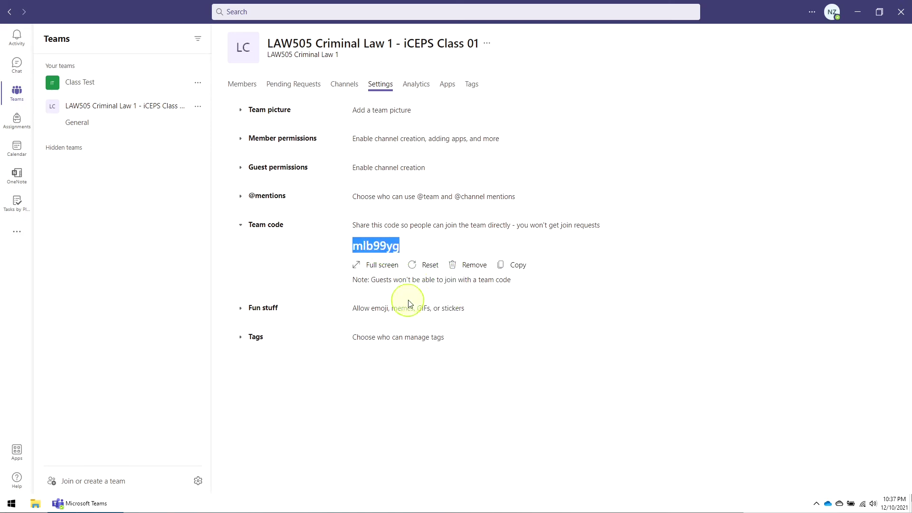
{"action": "left_click_drag", "start_coordinate": [356, 225], "coordinate": [422, 226]}
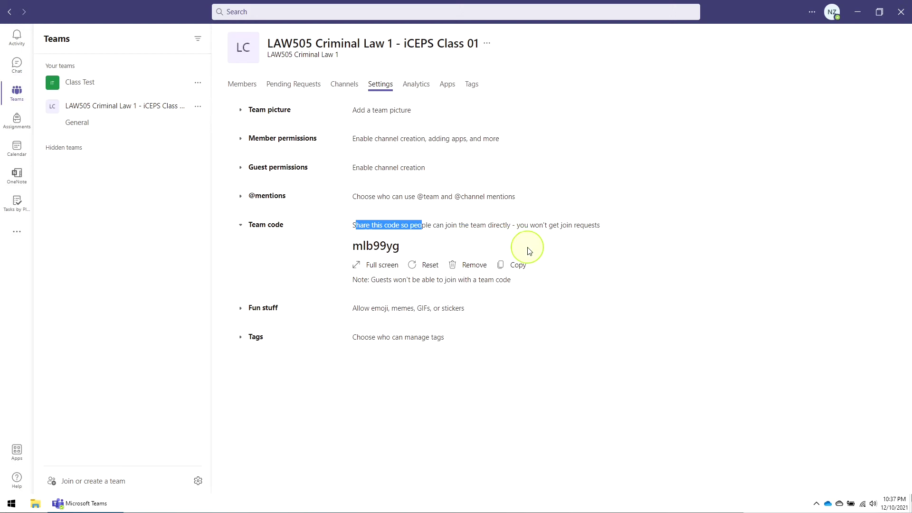
{"action": "left_click", "coordinate": [387, 246]}
{"action": "double_click", "coordinate": [387, 246]}
{"action": "left_click", "coordinate": [515, 266]}
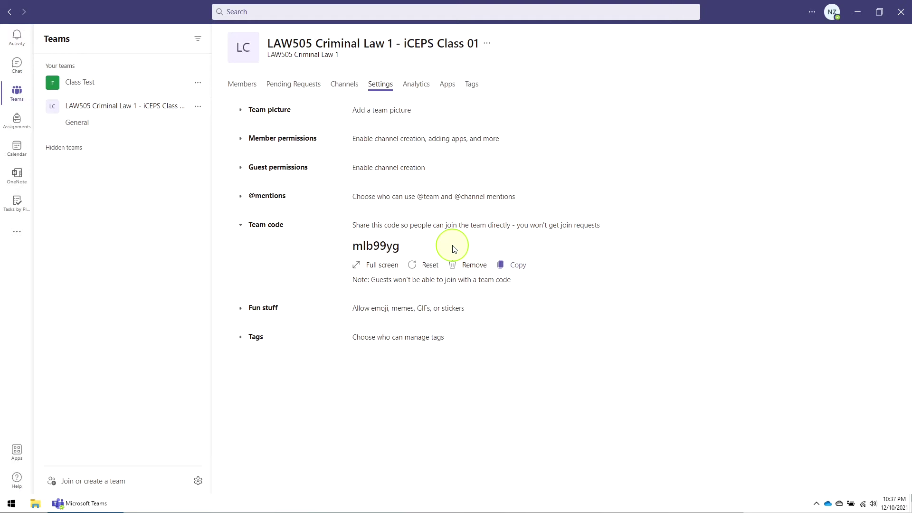
{"action": "double_click", "coordinate": [381, 247]}
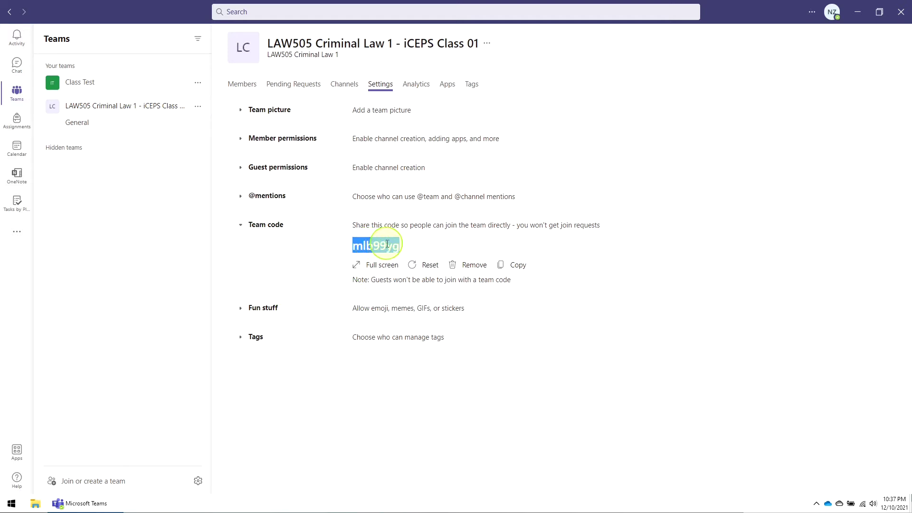
{"action": "left_click", "coordinate": [517, 265]}
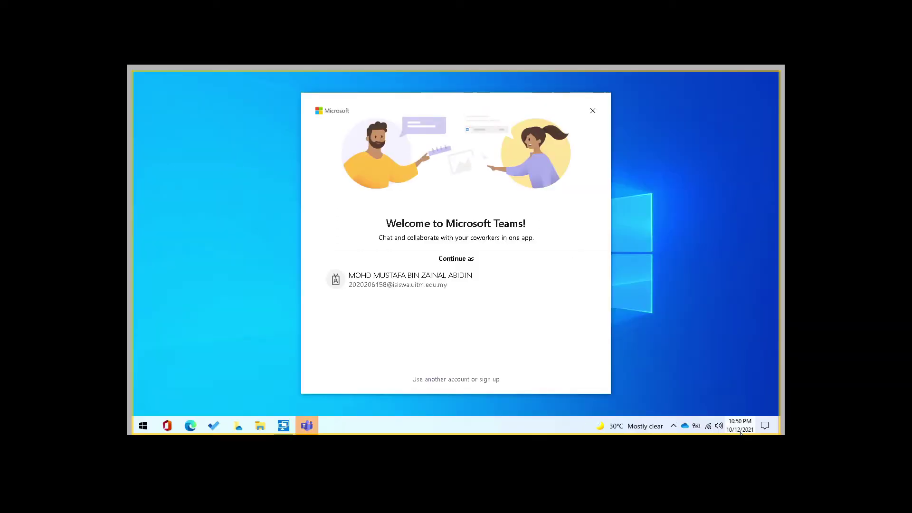
- As the student, join the LAW505 team by entering its team code
{"action": "left_click", "coordinate": [401, 288]}
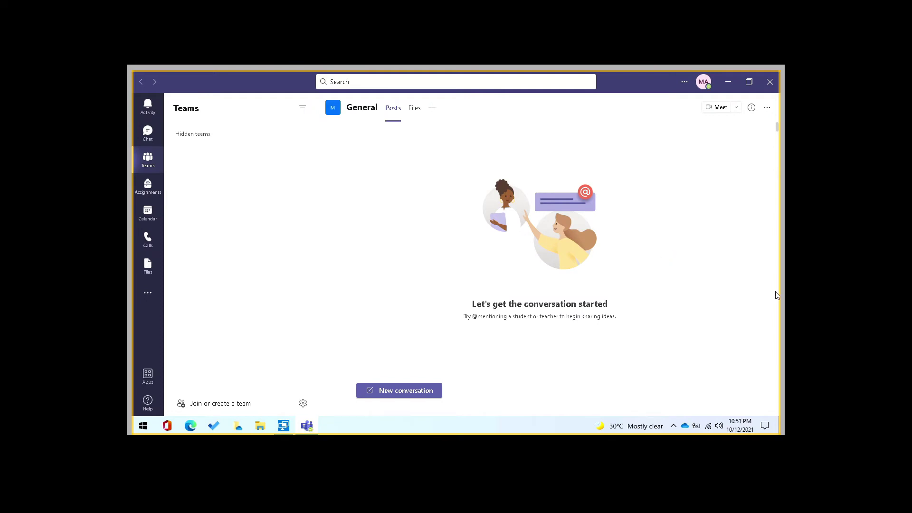
{"action": "left_click", "coordinate": [220, 403]}
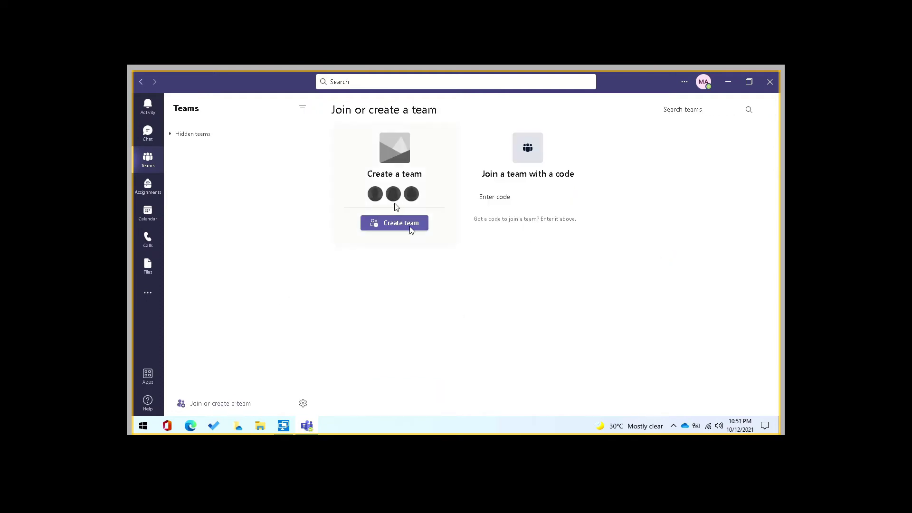
{"action": "left_click", "coordinate": [498, 198]}
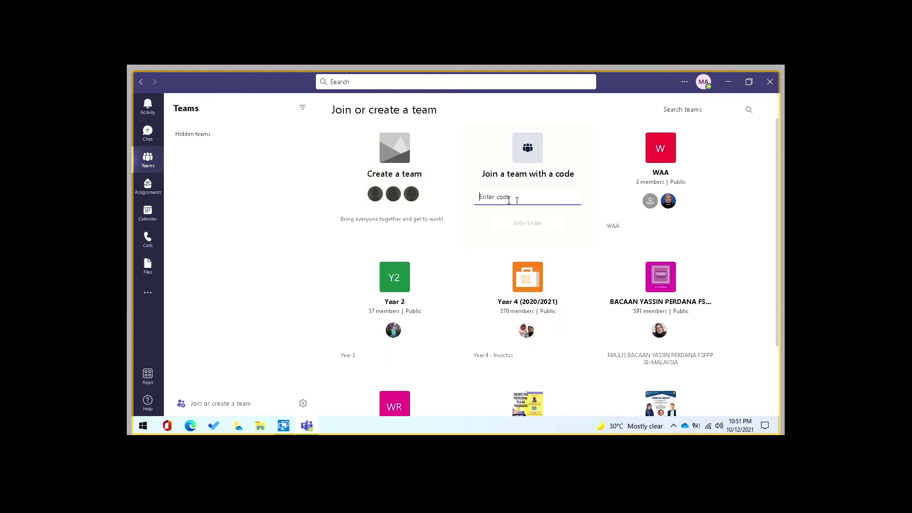
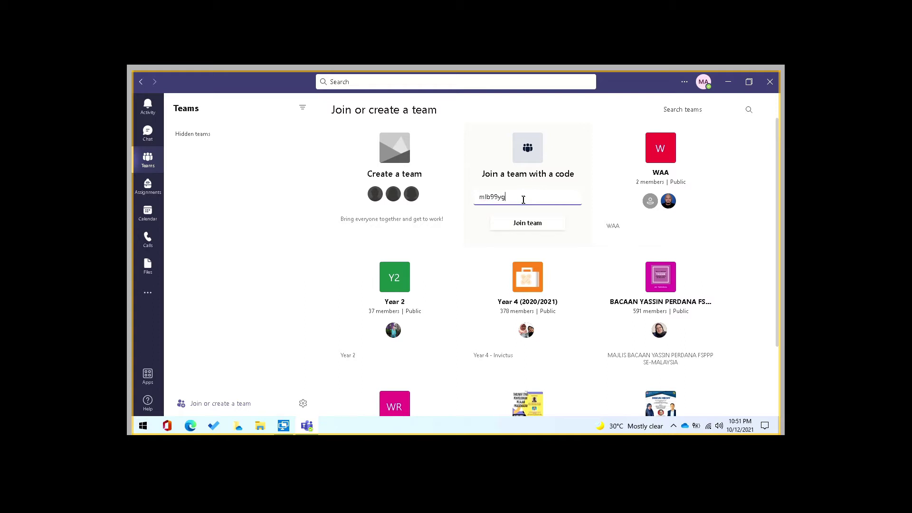
{"action": "left_click", "coordinate": [519, 224]}
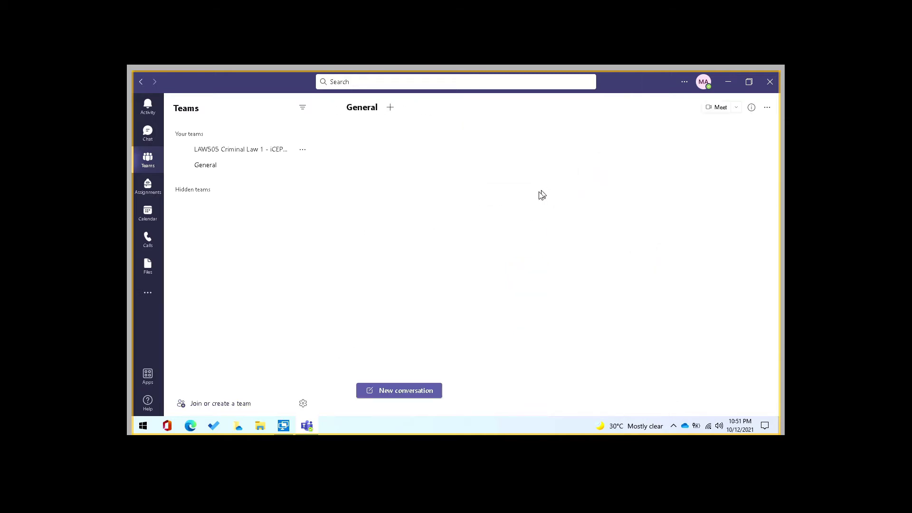
- Open the joined team's Manage team page and expand Members and guests
{"action": "left_click", "coordinate": [298, 152]}
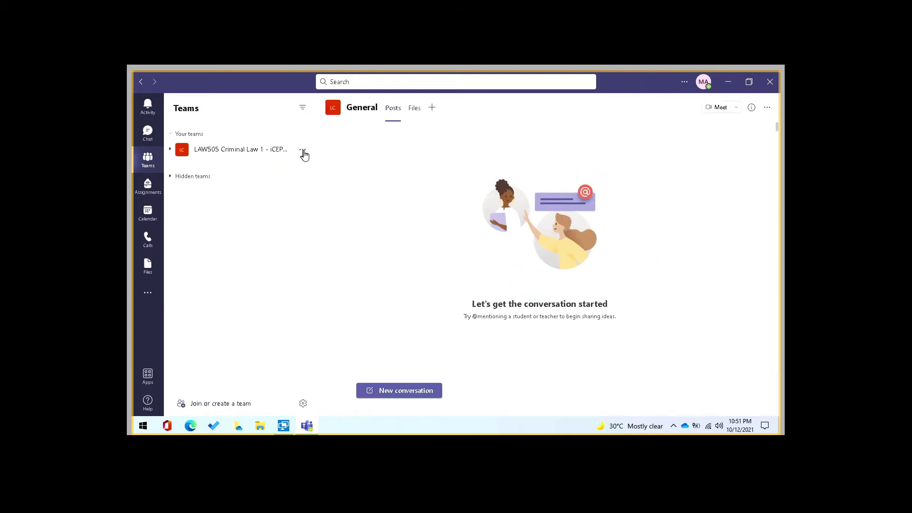
{"action": "left_click", "coordinate": [302, 149]}
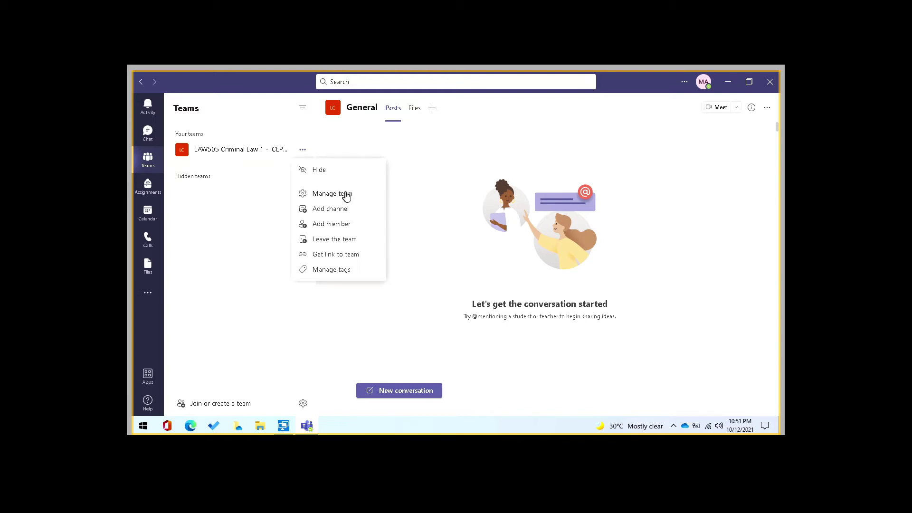
{"action": "left_click", "coordinate": [346, 195]}
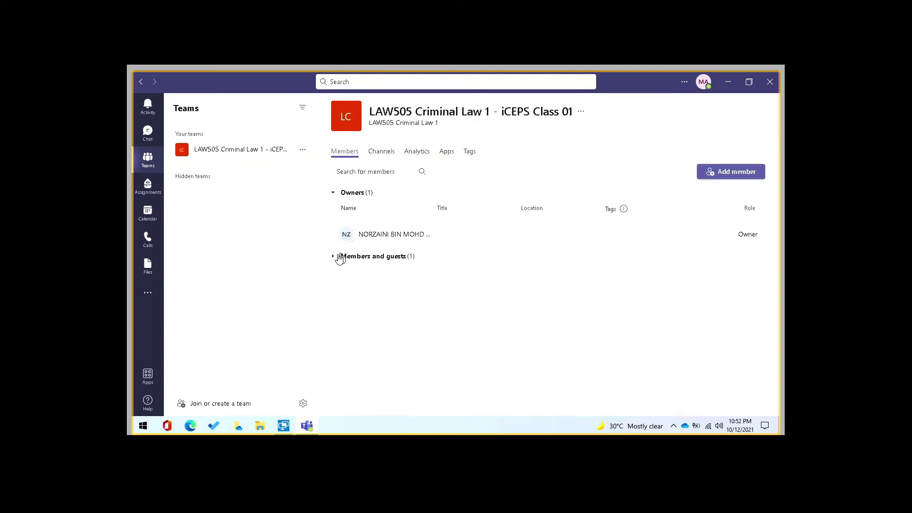
{"action": "left_click", "coordinate": [333, 257]}
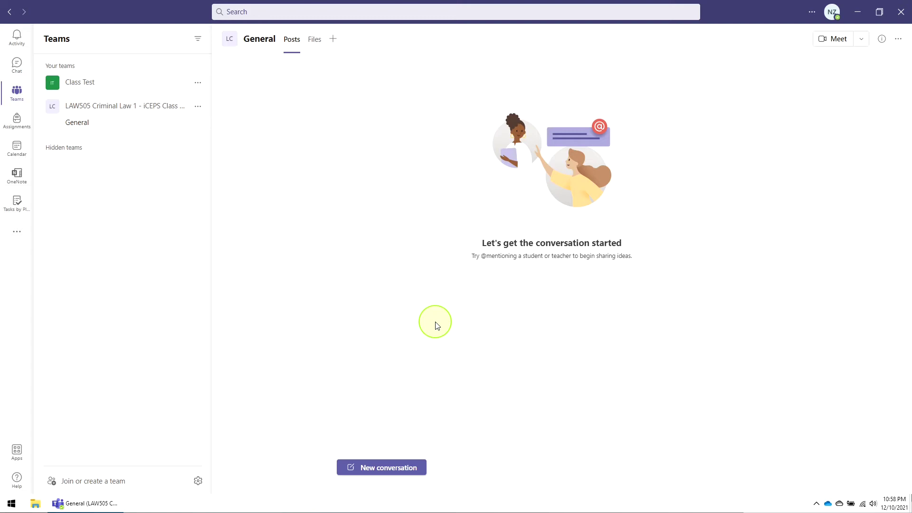
- Post 'Hello students. I'm your lecturer for this class…' in the General channel
{"action": "left_click", "coordinate": [391, 468]}
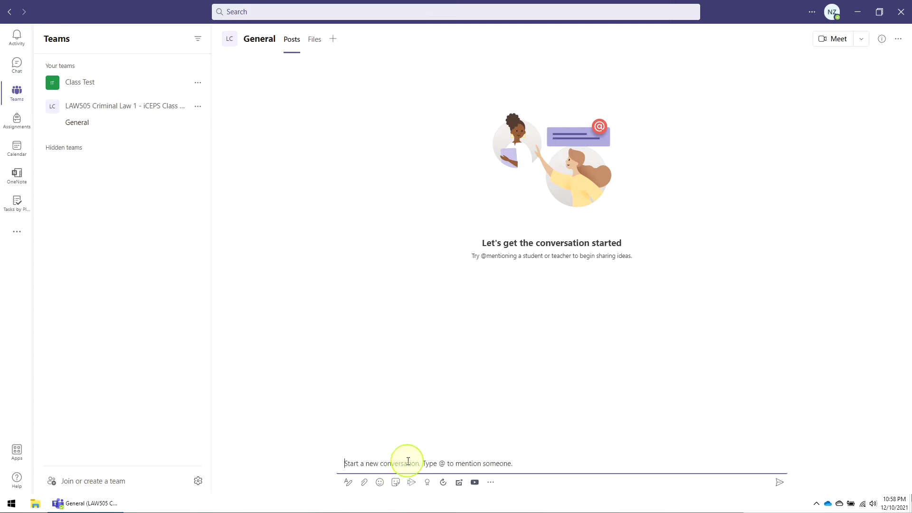
{"action": "type", "text": "Hello"}
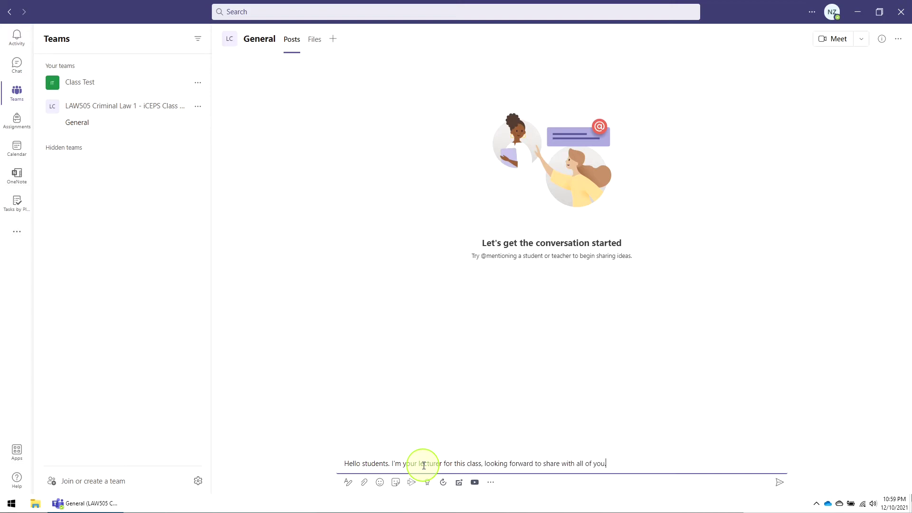
{"action": "key", "text": "Return"}
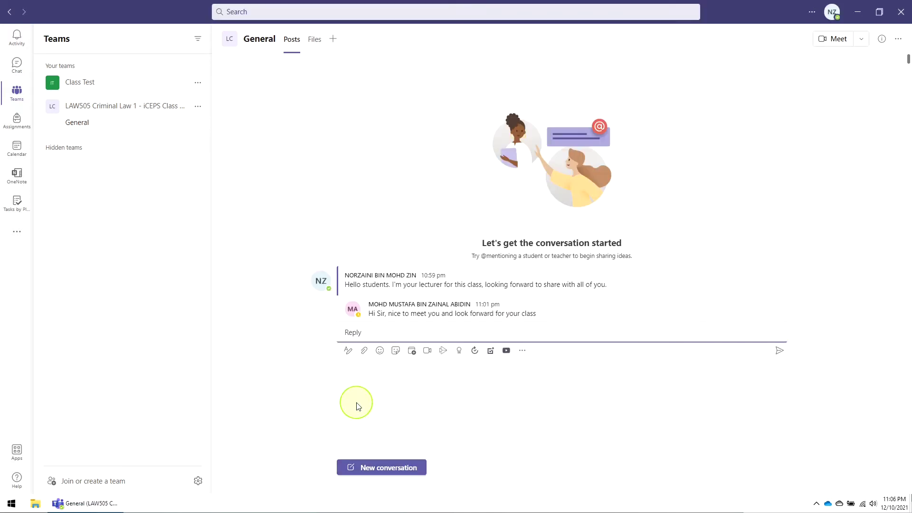
- Post a note saying this is the course plan, with LAW505 Criminal Law 1 - Course Plan.pdf attached
{"action": "left_click", "coordinate": [379, 464]}
{"action": "type", "text": "H"}
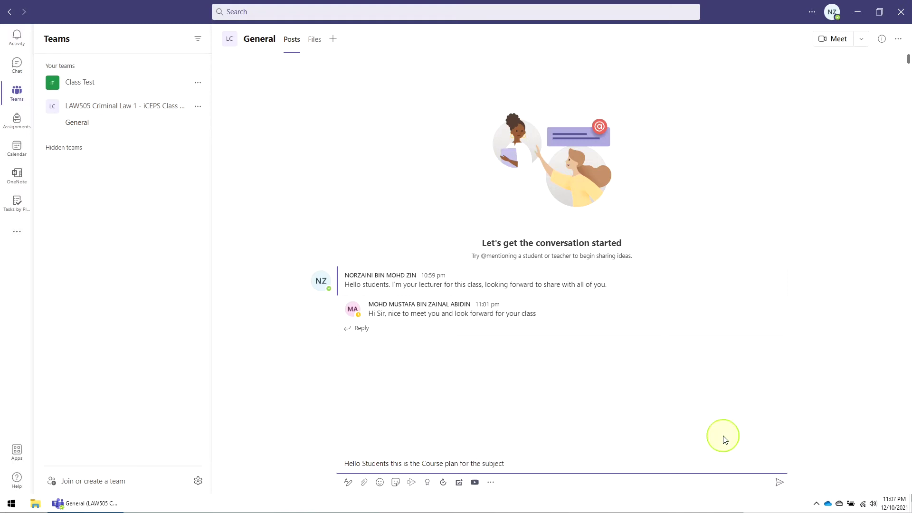
{"action": "left_click_drag", "start_coordinate": [581, 350], "coordinate": [516, 470]}
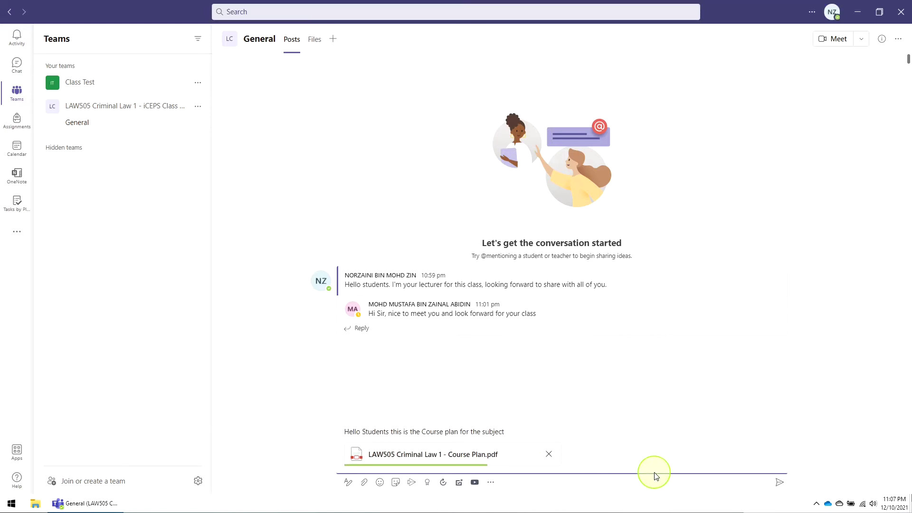
{"action": "left_click", "coordinate": [781, 485]}
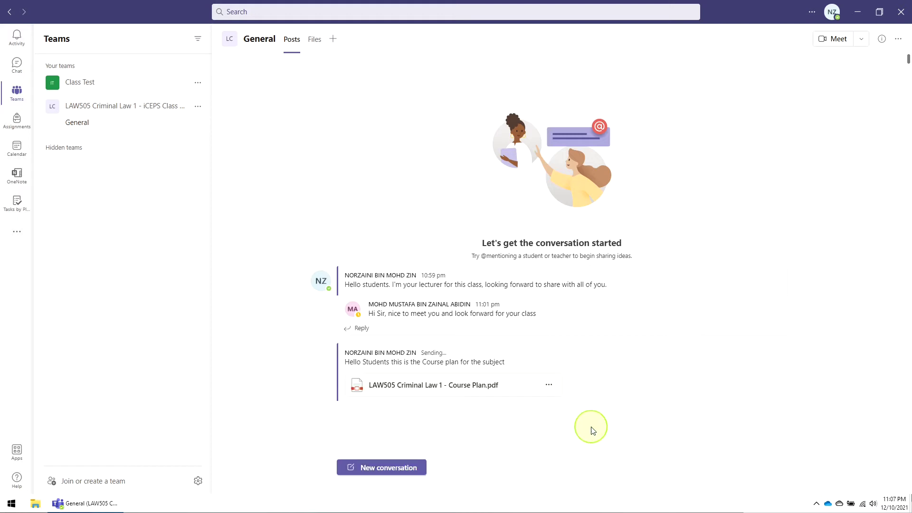
- Highlight part of the first welcome message in the General channel
{"action": "left_click", "coordinate": [375, 411]}
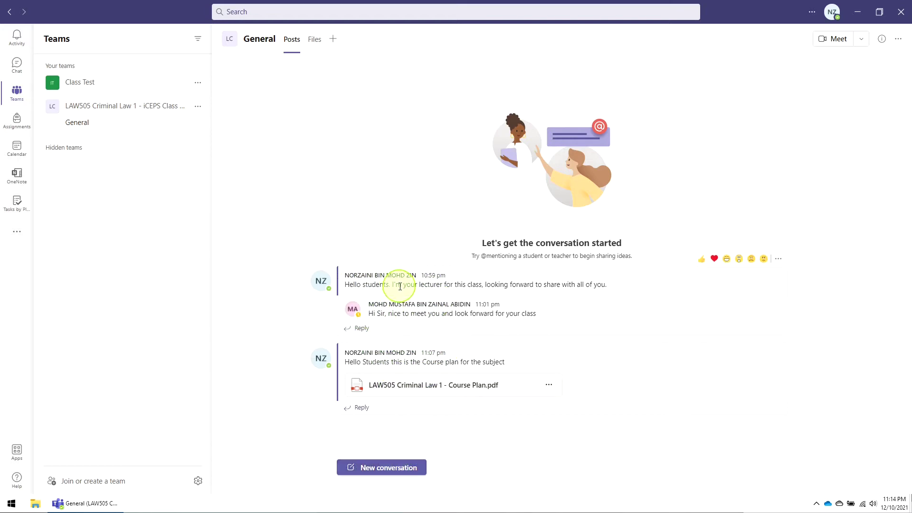
{"action": "left_click_drag", "start_coordinate": [393, 285], "coordinate": [480, 285]}
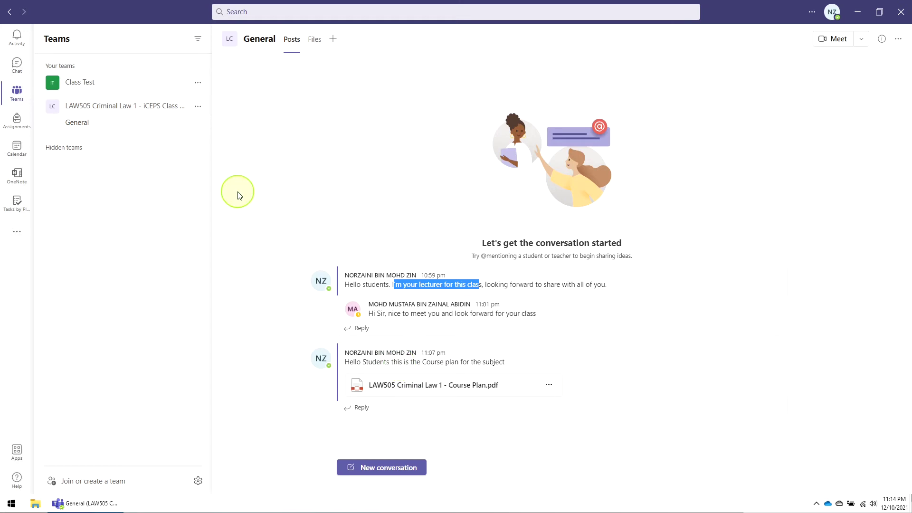
{"action": "left_click", "coordinate": [198, 110]}
- Create a Standard channel 'Pengumuman dan tugasan' in LAW505, reusing the name as its description
{"action": "left_click", "coordinate": [203, 105]}
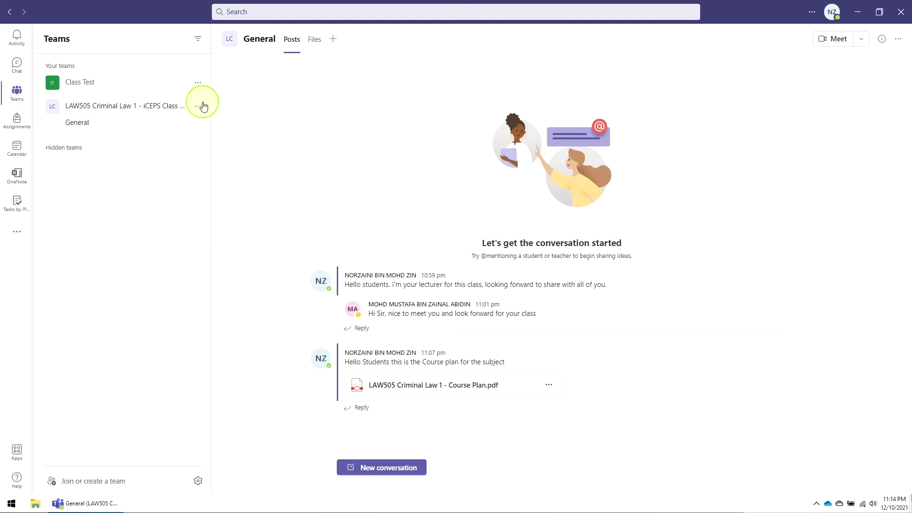
{"action": "left_click", "coordinate": [198, 111]}
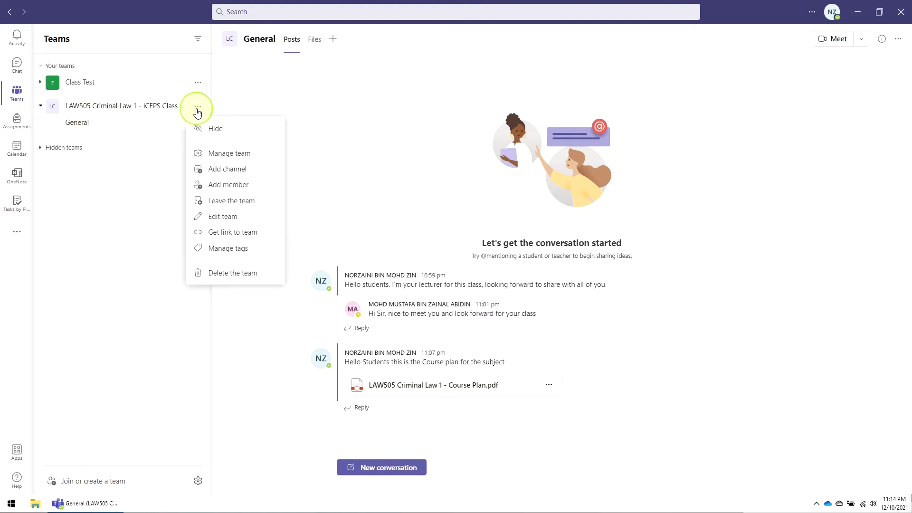
{"action": "left_click", "coordinate": [232, 171]}
{"action": "type", "text": "Pengumuman dan tugasan"}
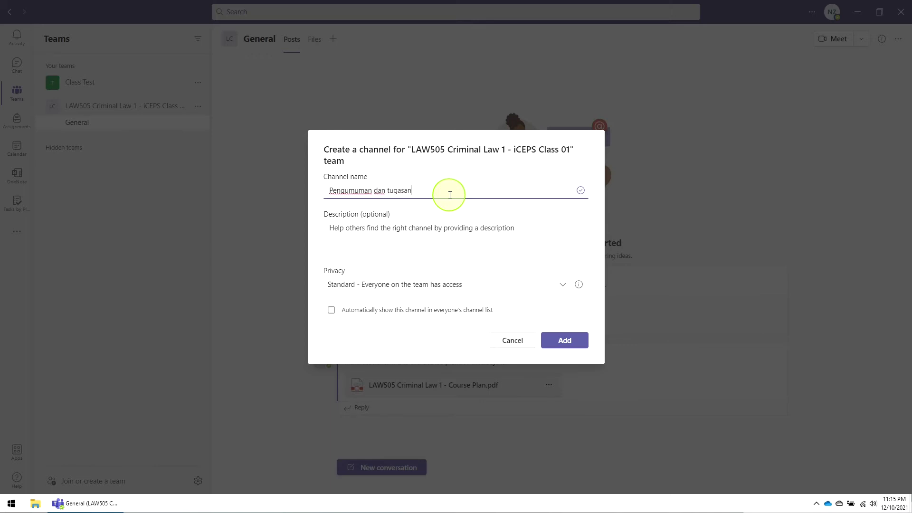
{"action": "left_click_drag", "start_coordinate": [413, 190], "coordinate": [306, 190]}
{"action": "key", "text": "ctrl+c"}
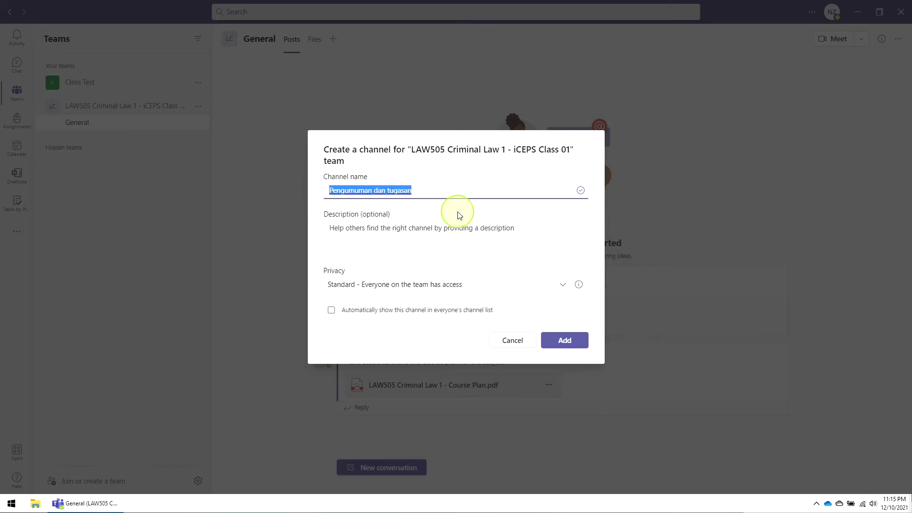
{"action": "left_click", "coordinate": [393, 239]}
{"action": "key", "text": "ctrl+v"}
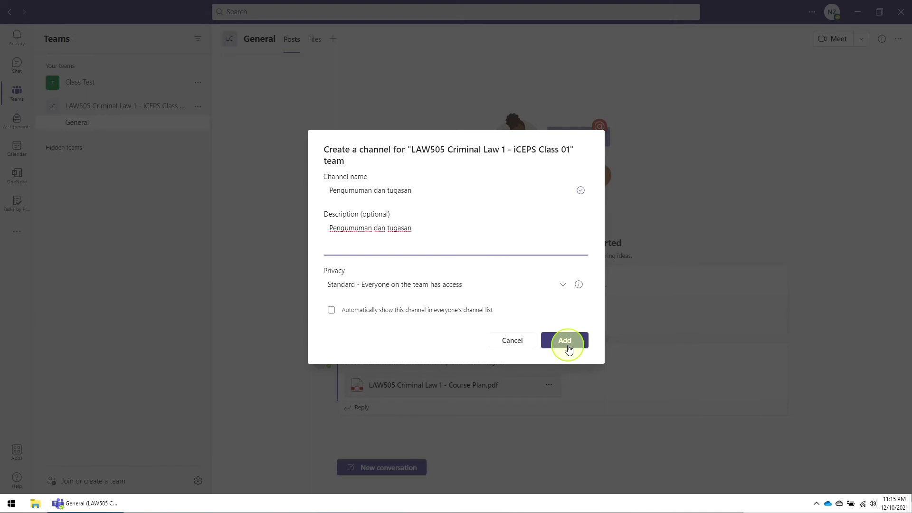
{"action": "left_click", "coordinate": [367, 285]}
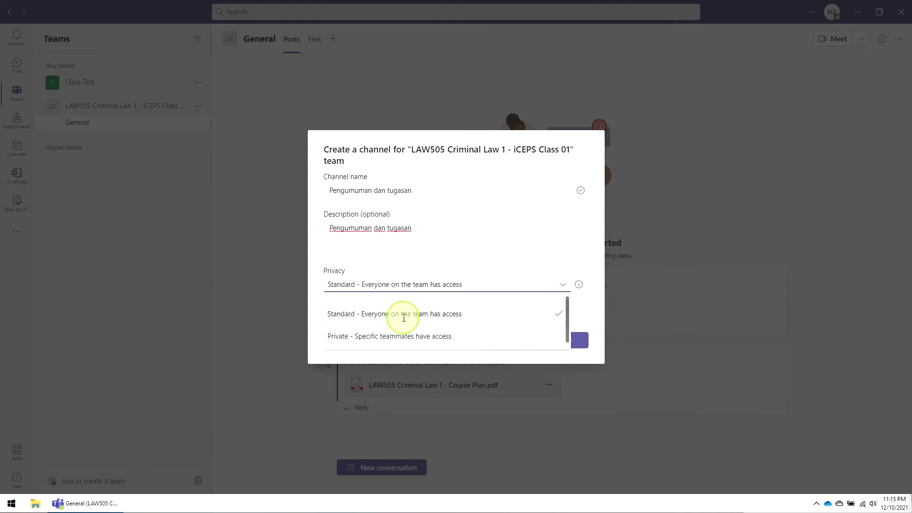
{"action": "left_click", "coordinate": [417, 284]}
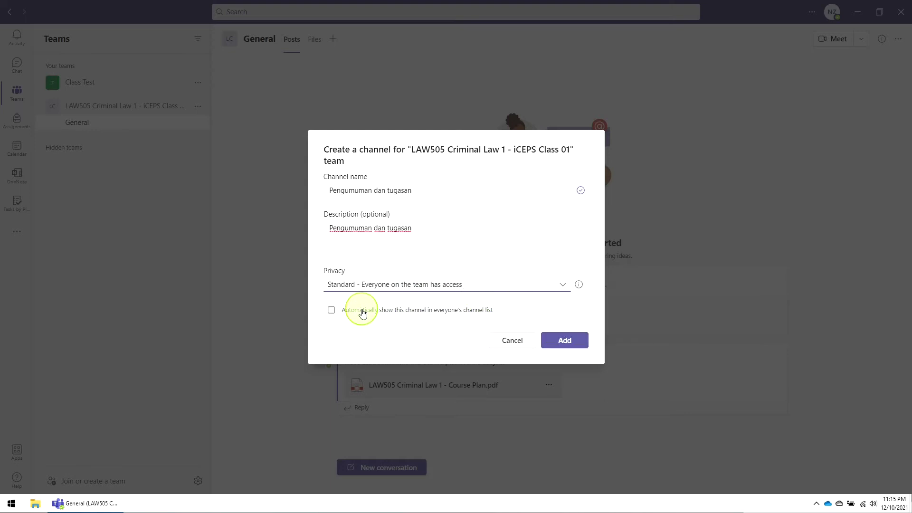
{"action": "left_click", "coordinate": [560, 341]}
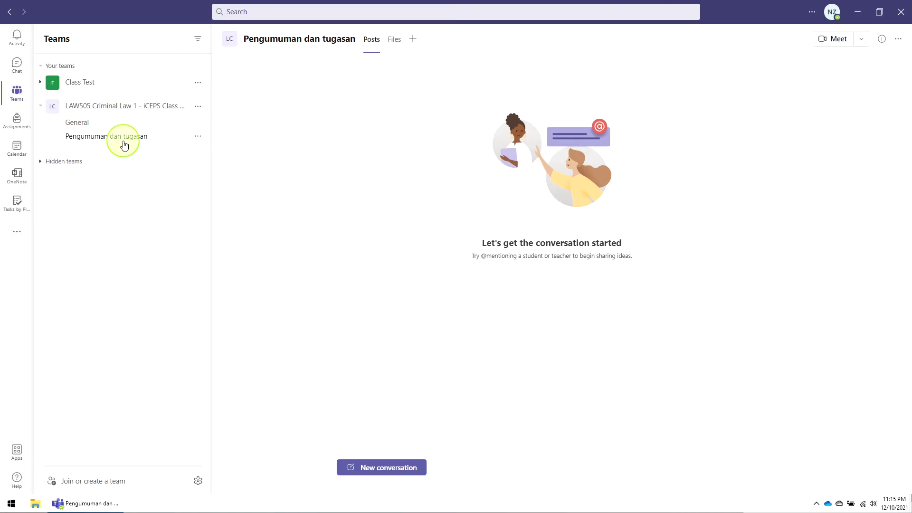
- Set Pengumuman dan tugasan moderation On and untick 'Allow members to reply to channel messages'
{"action": "left_click", "coordinate": [198, 142]}
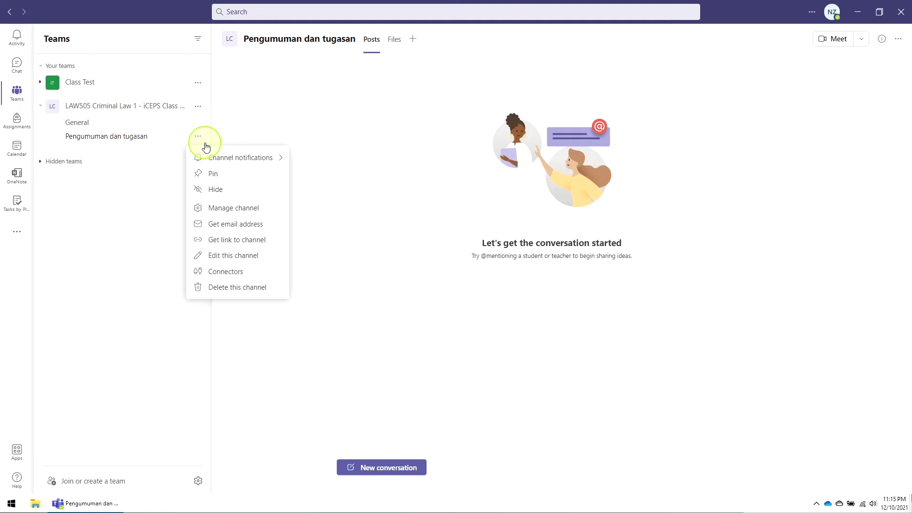
{"action": "left_click", "coordinate": [198, 138]}
{"action": "left_click", "coordinate": [198, 137]}
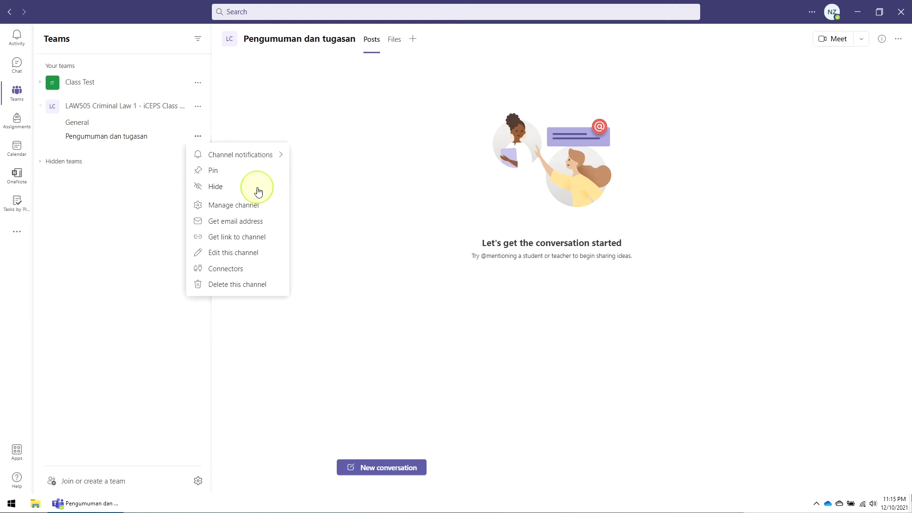
{"action": "left_click", "coordinate": [239, 212]}
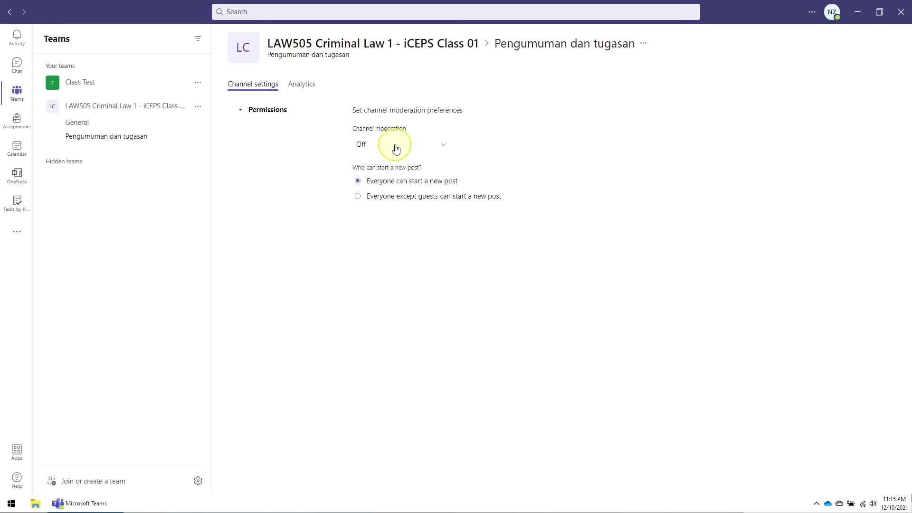
{"action": "left_click_drag", "start_coordinate": [359, 129], "coordinate": [414, 132]}
{"action": "left_click", "coordinate": [443, 148]}
{"action": "left_click", "coordinate": [413, 185]}
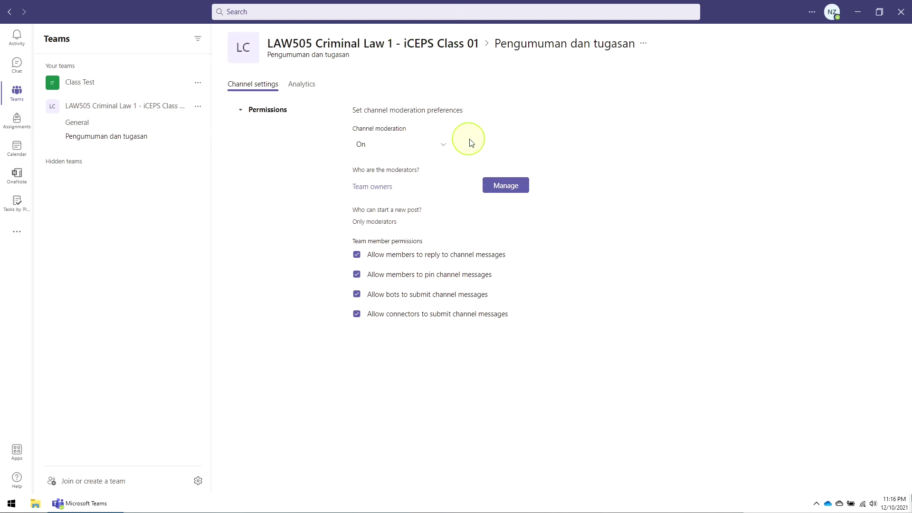
{"action": "mouse_move", "coordinate": [383, 187]}
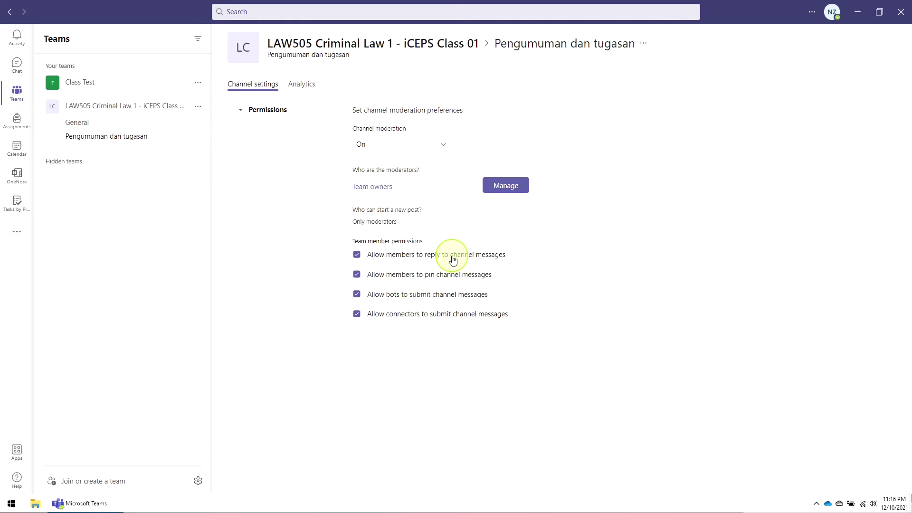
{"action": "left_click", "coordinate": [356, 258]}
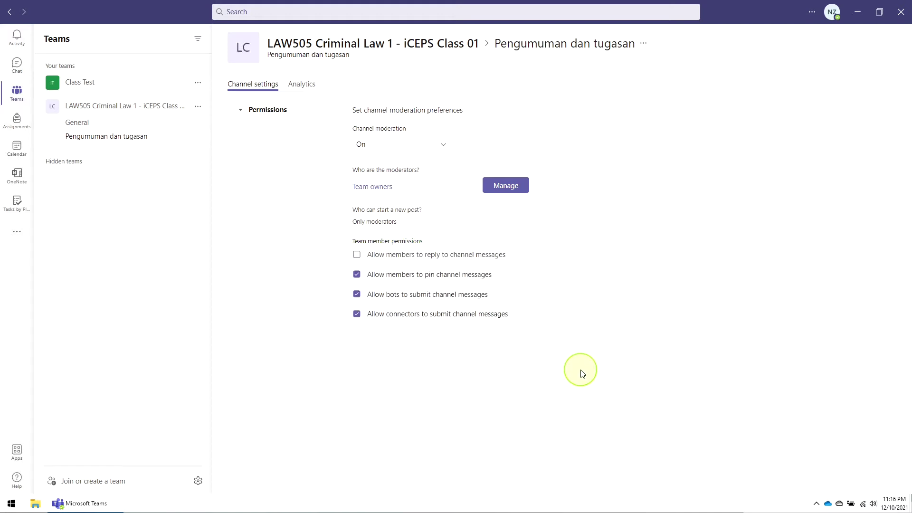
{"action": "left_click", "coordinate": [156, 140]}
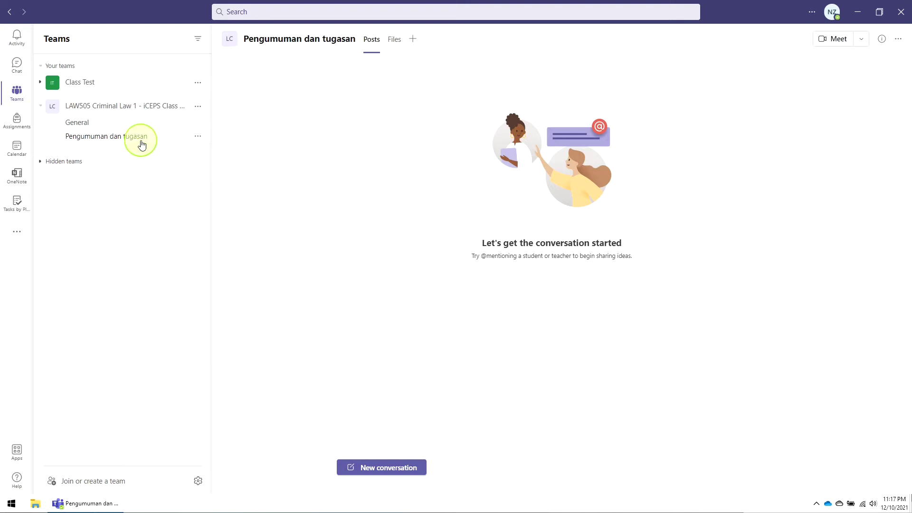
- Discard an empty new post, then bring up the LAW505 team's options menu
{"action": "left_click", "coordinate": [380, 471]}
{"action": "left_click", "coordinate": [75, 140]}
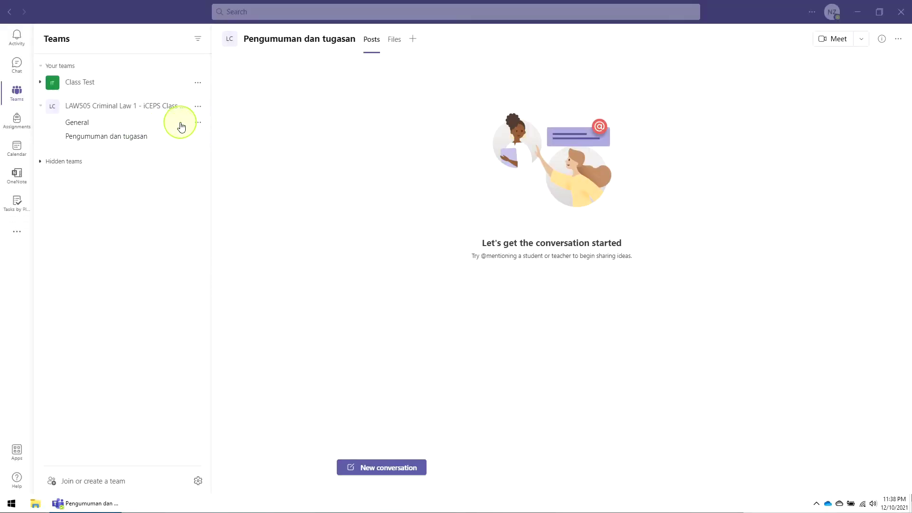
{"action": "left_click", "coordinate": [199, 108]}
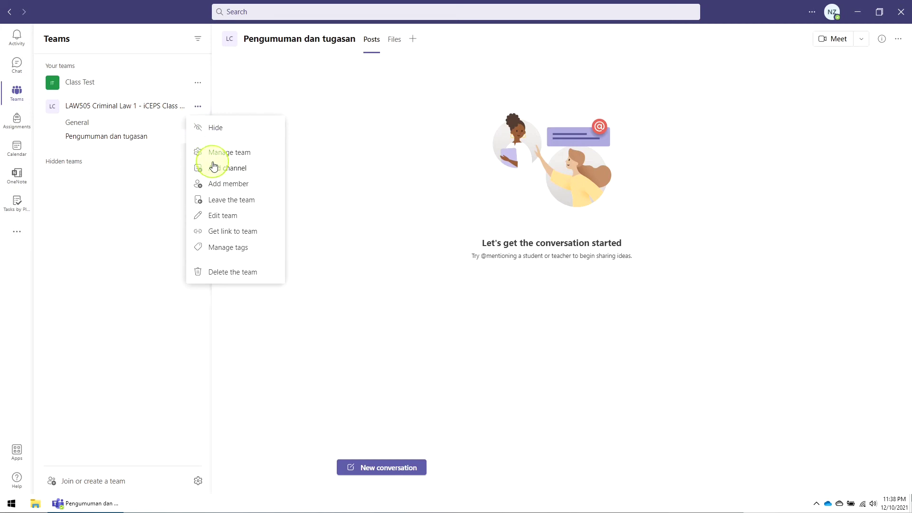
- Add the 'Jadual seminar' channel to LAW505, pasting its name as the description
{"action": "left_click", "coordinate": [215, 169]}
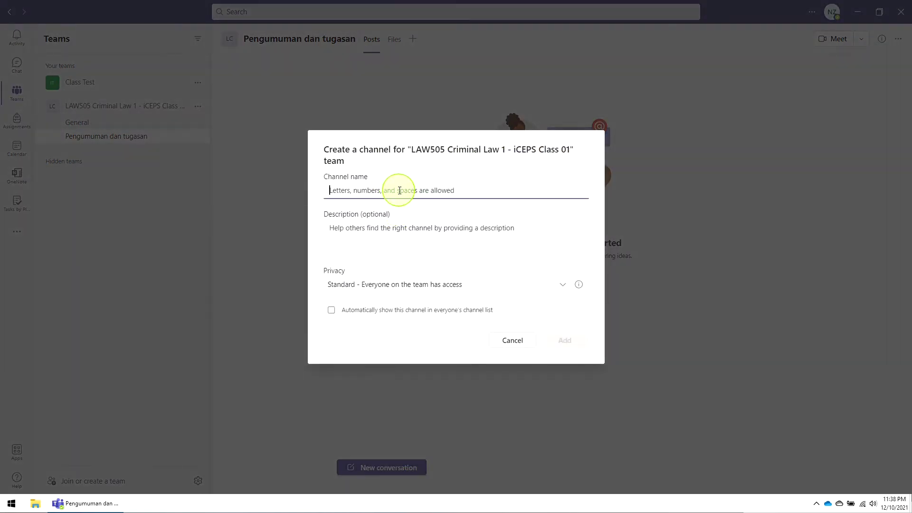
{"action": "type", "text": "."}
{"action": "type", "text": "adual seminar"}
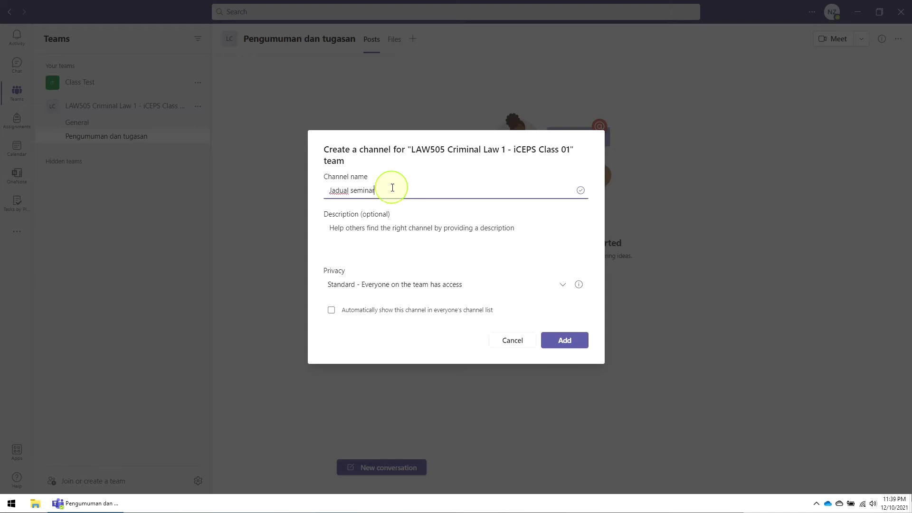
{"action": "left_click_drag", "start_coordinate": [387, 187], "coordinate": [302, 188]}
{"action": "key", "text": "ctrl+c"}
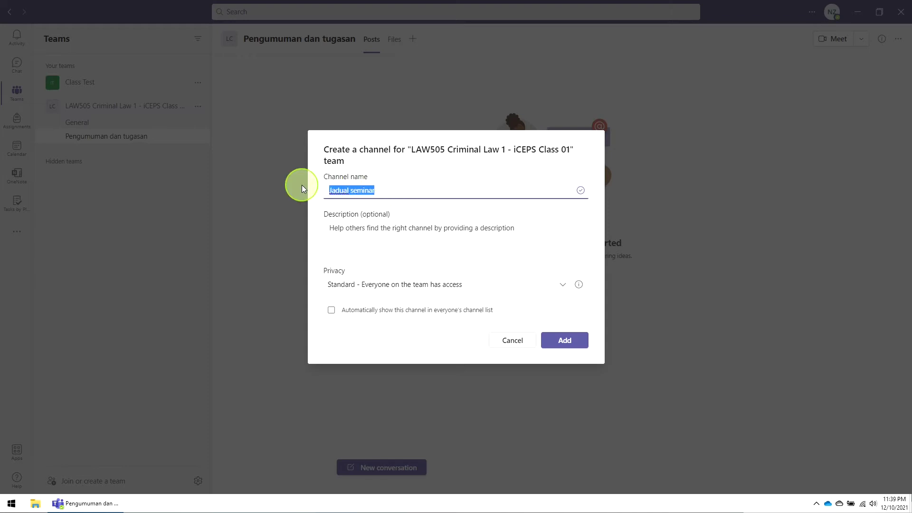
{"action": "left_click", "coordinate": [408, 231]}
{"action": "key", "text": "ctrl+v"}
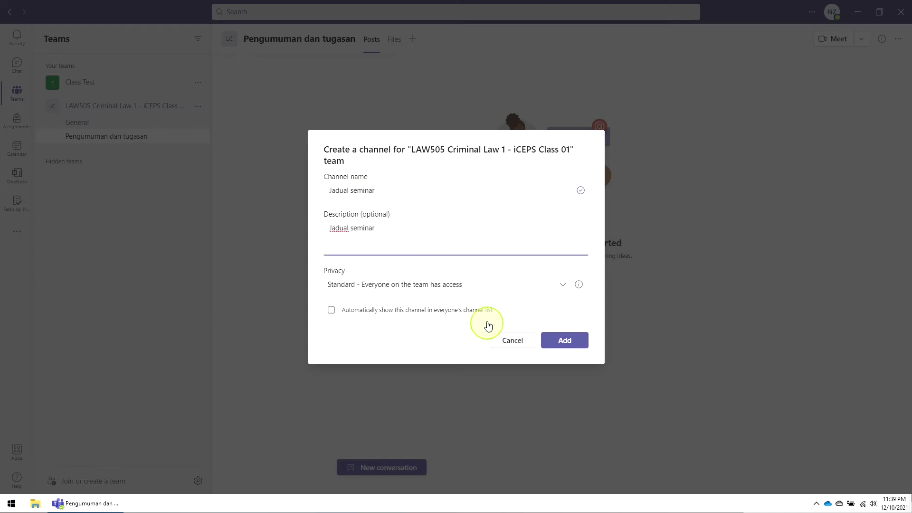
{"action": "left_click", "coordinate": [562, 343]}
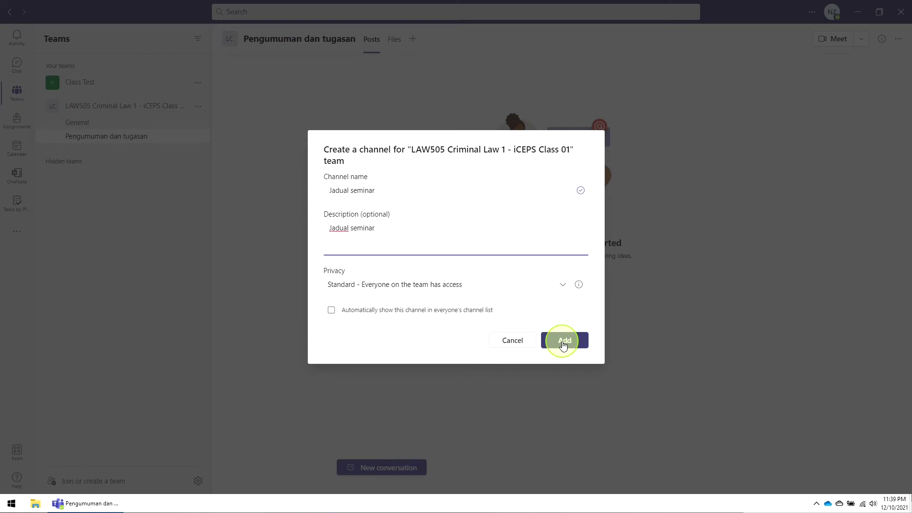
{"action": "left_click", "coordinate": [570, 342]}
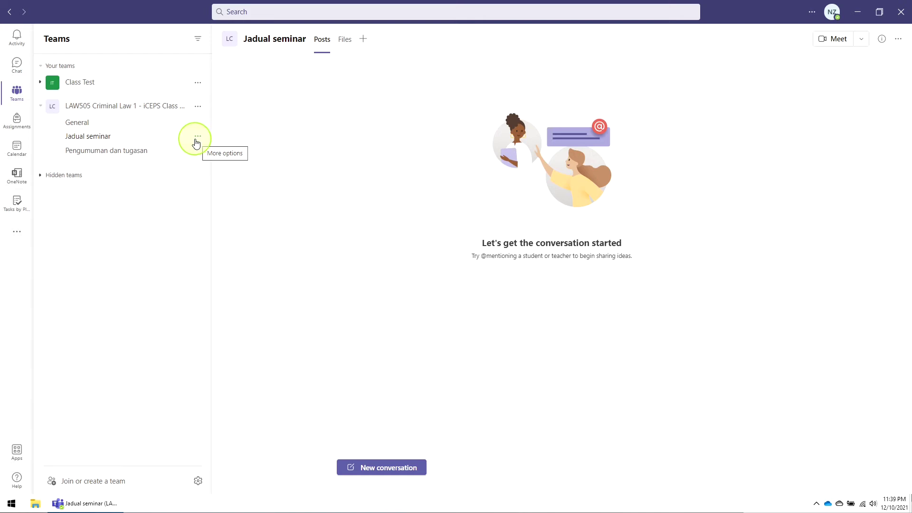
- Set Jadual seminar moderation On and clear the member reply, pin, connector and bot permissions
{"action": "left_click", "coordinate": [197, 136]}
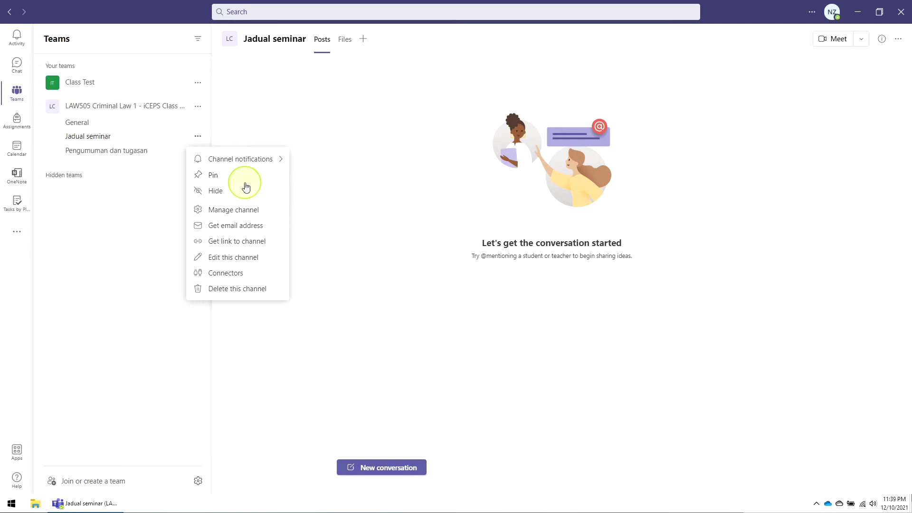
{"action": "left_click", "coordinate": [231, 211]}
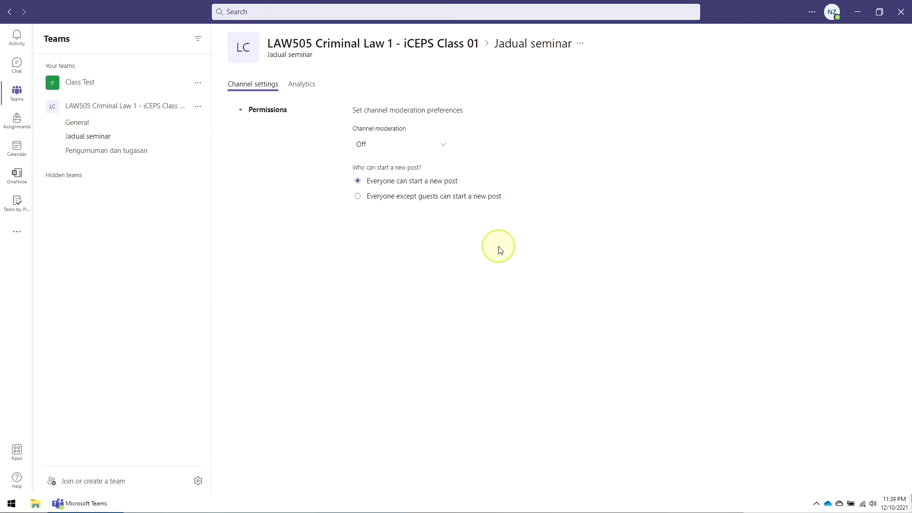
{"action": "left_click", "coordinate": [444, 147]}
{"action": "left_click", "coordinate": [426, 184]}
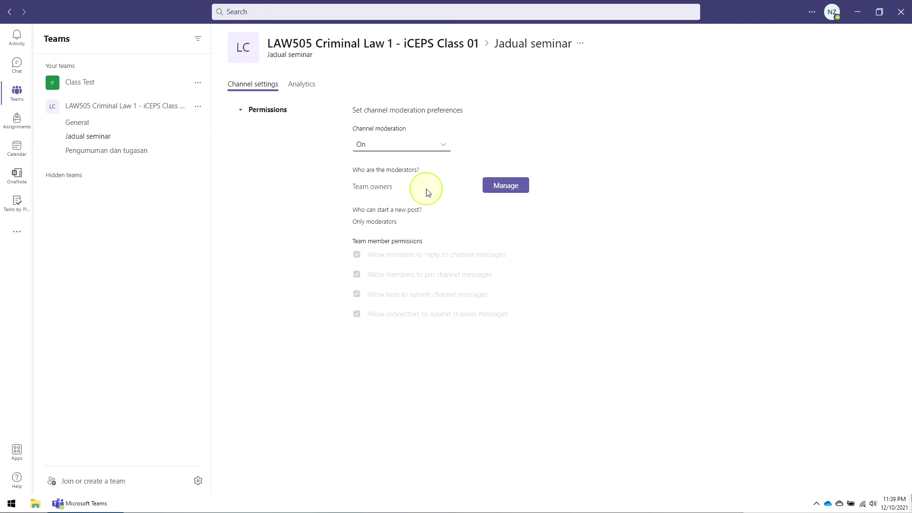
{"action": "left_click", "coordinate": [357, 293]}
{"action": "left_click", "coordinate": [356, 313]}
{"action": "left_click", "coordinate": [356, 294]}
{"action": "left_click", "coordinate": [356, 313]}
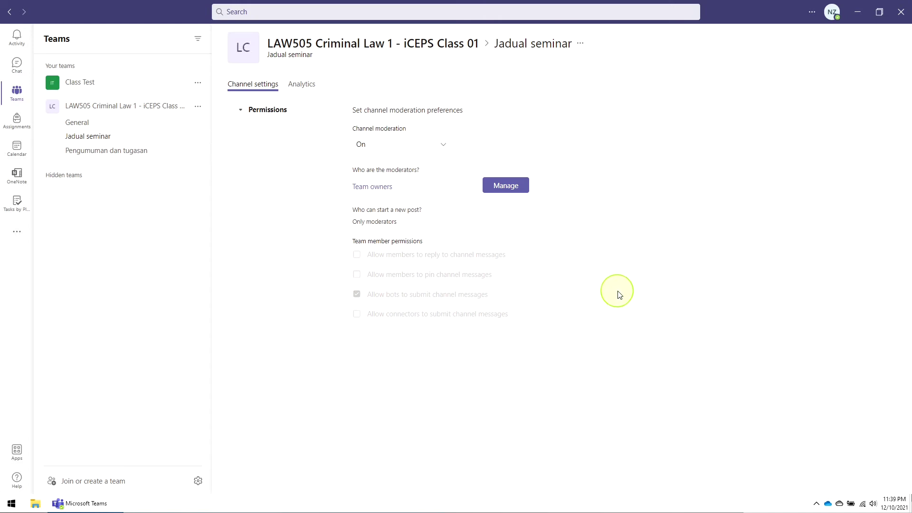
{"action": "left_click", "coordinate": [357, 294]}
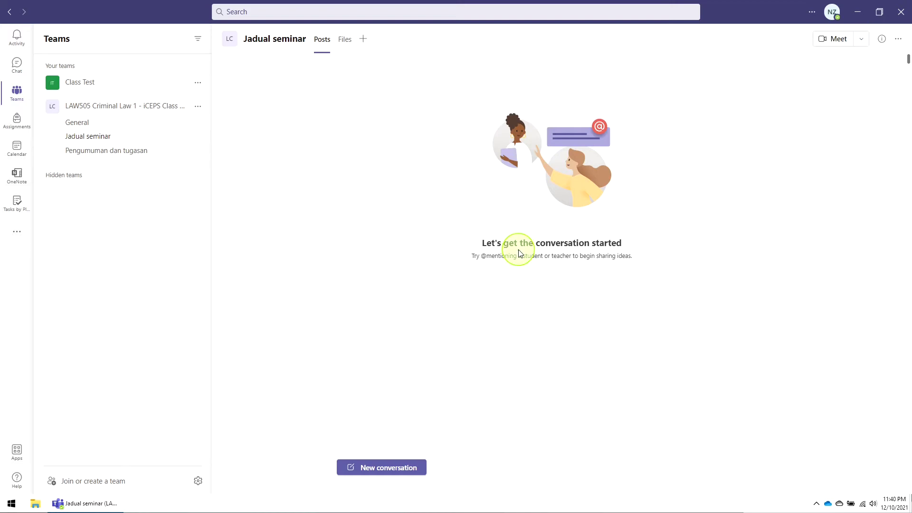
- Schedule a new meeting in Jadual seminar dated 23 October 2021
{"action": "left_click_drag", "start_coordinate": [243, 39], "coordinate": [287, 44]}
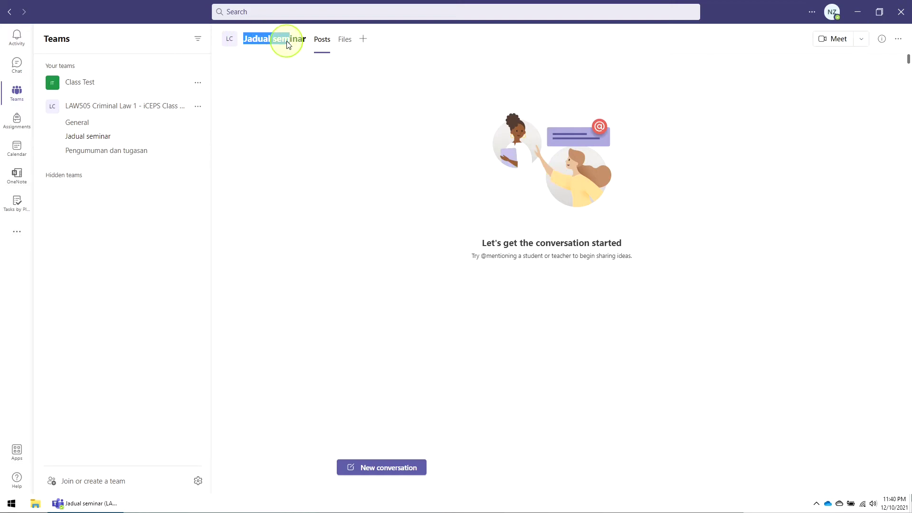
{"action": "left_click", "coordinate": [808, 99]}
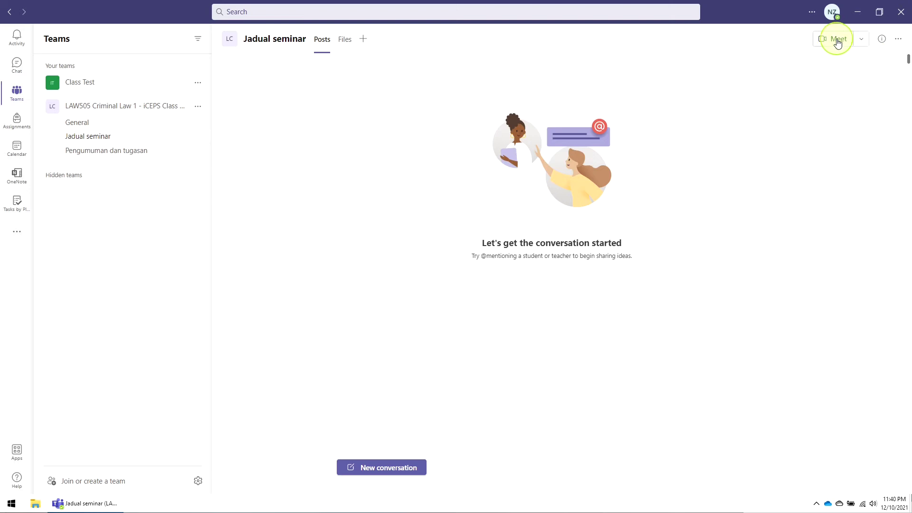
{"action": "left_click", "coordinate": [862, 42]}
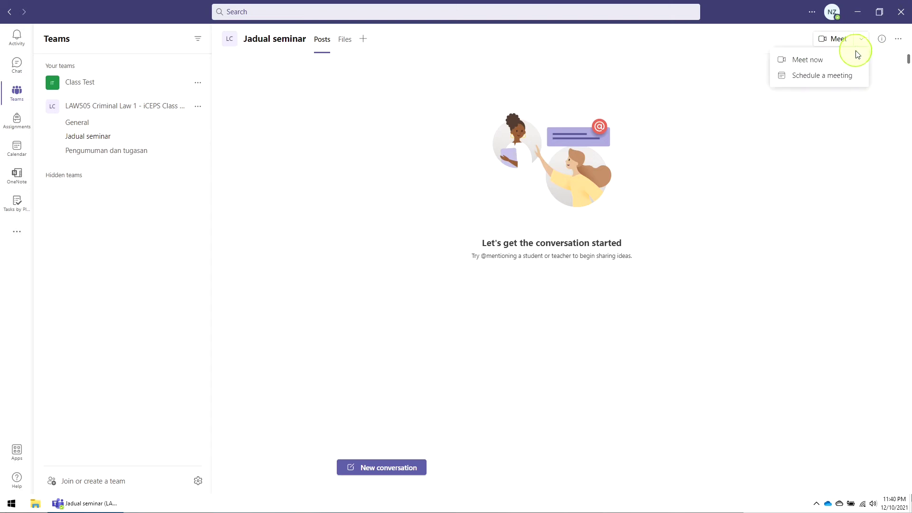
{"action": "left_click", "coordinate": [817, 77]}
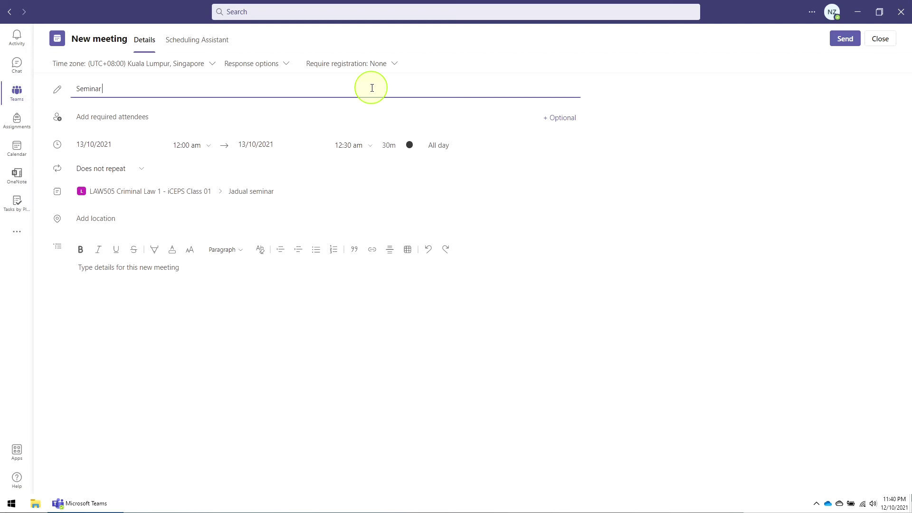
{"action": "left_click", "coordinate": [161, 146]}
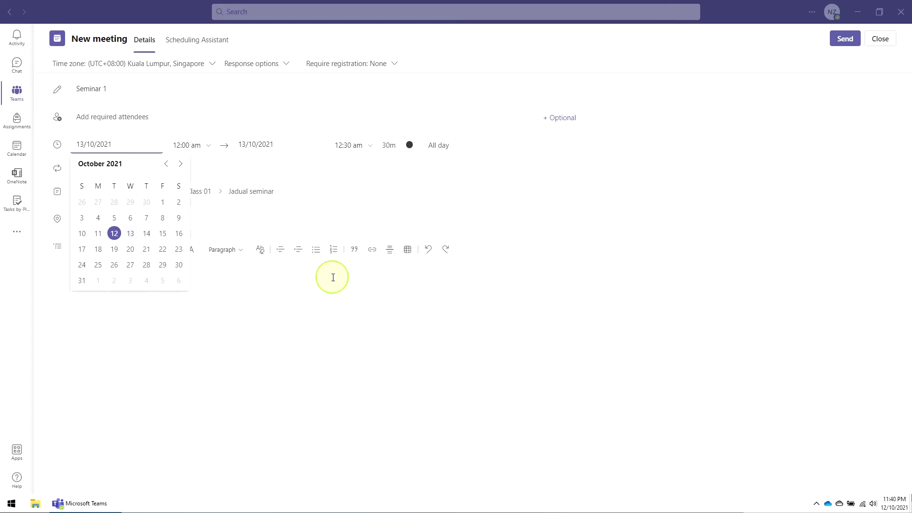
{"action": "left_click", "coordinate": [183, 253]}
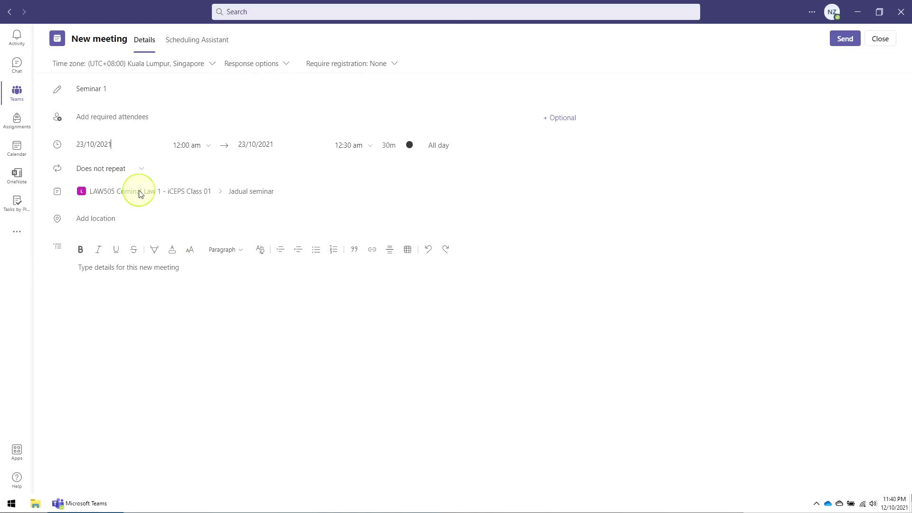
- Set the Seminar 1 meeting to run from 8:00 am to 11:00 am
{"action": "left_click", "coordinate": [209, 147]}
{"action": "scroll", "coordinate": [218, 242], "scroll_direction": "down", "scroll_amount": 2}
{"action": "scroll", "coordinate": [216, 244], "scroll_direction": "down", "scroll_amount": 2}
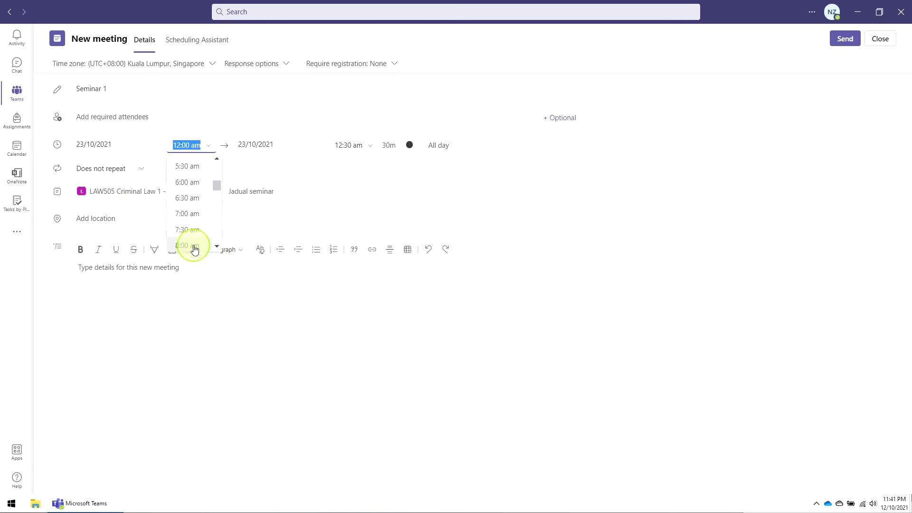
{"action": "left_click", "coordinate": [192, 246]}
{"action": "left_click", "coordinate": [355, 145]}
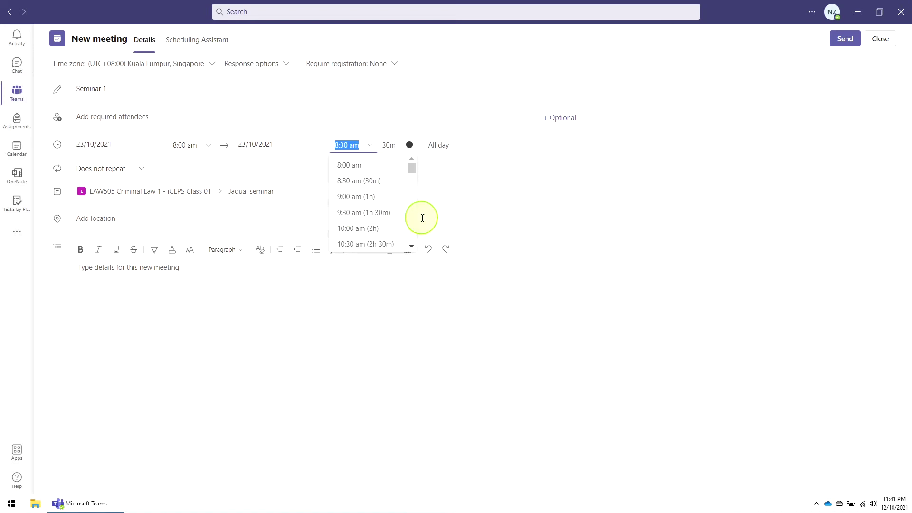
{"action": "left_click", "coordinate": [412, 246]}
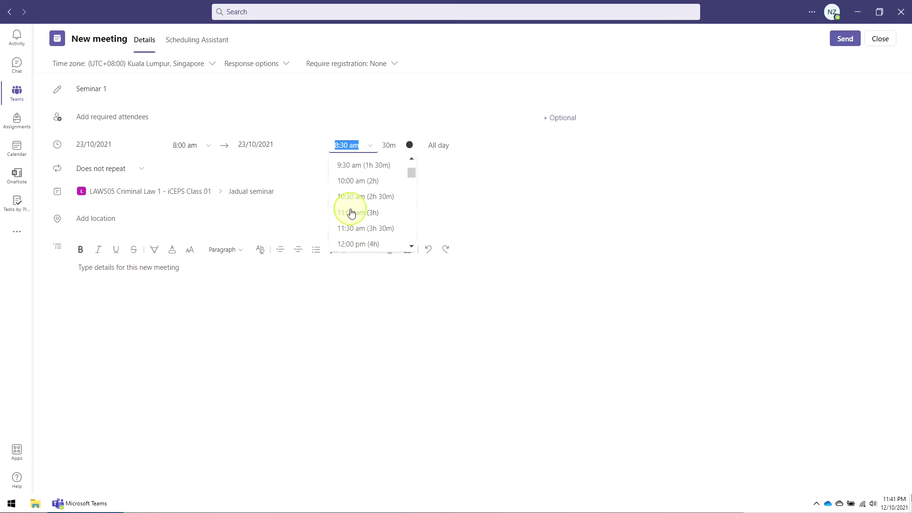
{"action": "left_click", "coordinate": [351, 212]}
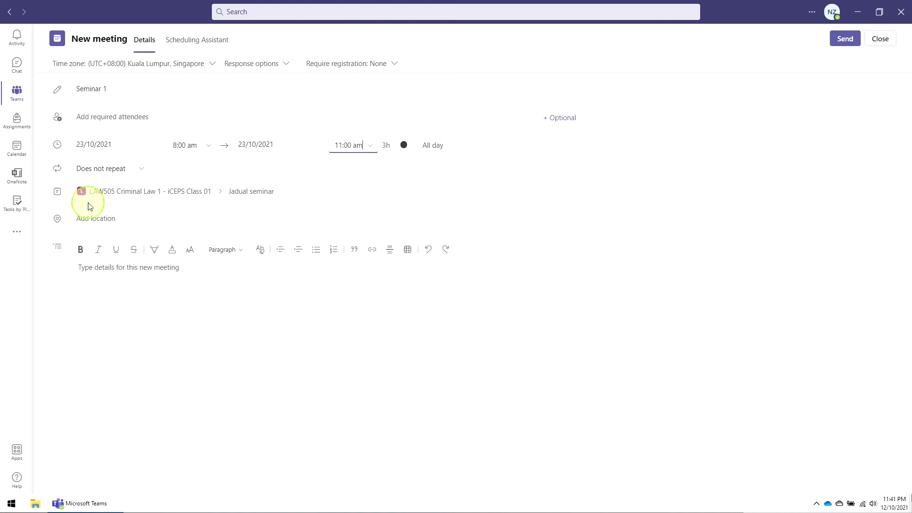
{"action": "left_click", "coordinate": [84, 117]}
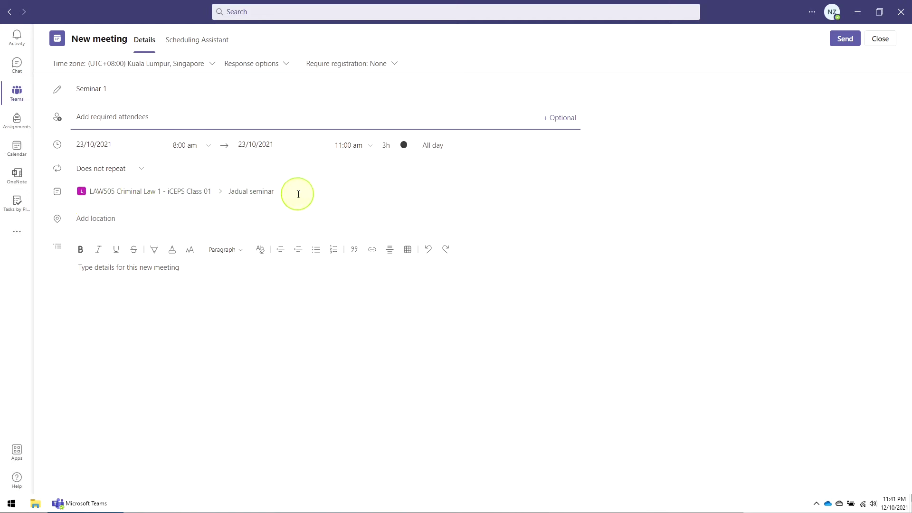
{"action": "left_click", "coordinate": [219, 263]}
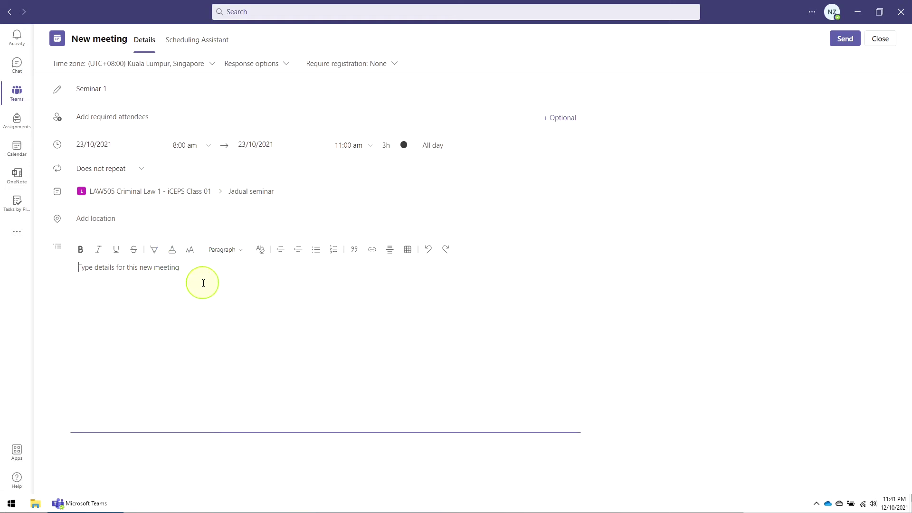
- Write the Seminar 1 greeting message and send the meeting to Jadual seminar
{"action": "type", "text": "Se"}
{"action": "key", "text": "BackSpace"}
{"action": "key", "text": "BackSpace"}
{"action": "type", "text": "Salam & Hi Students,"}
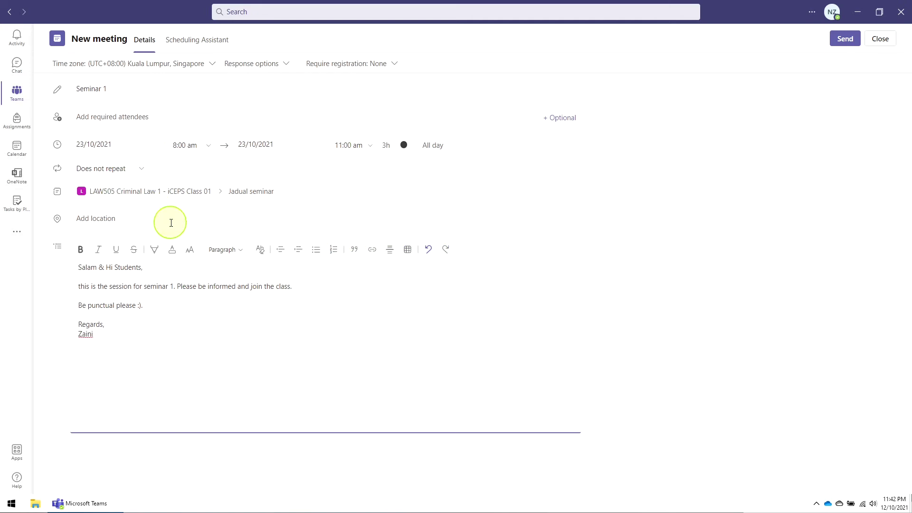
{"action": "left_click", "coordinate": [846, 41]}
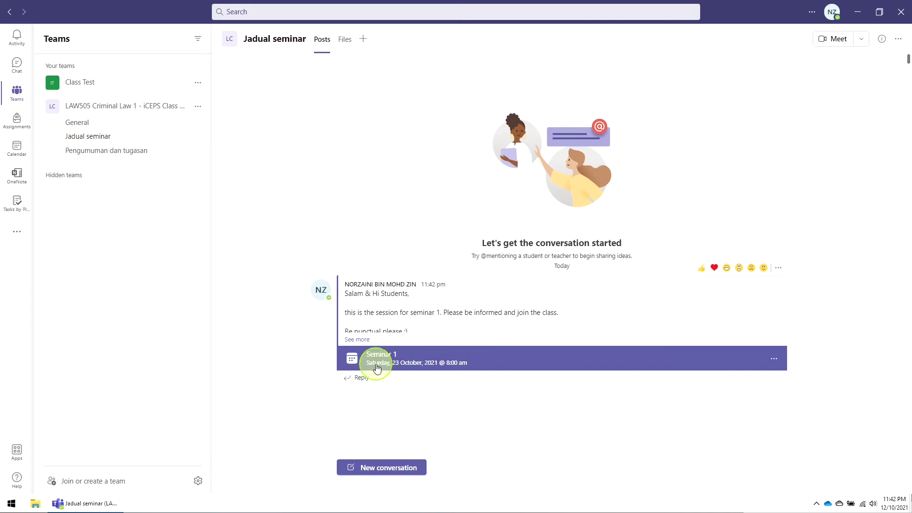
- Expand the posted message and review the Seminar 1 meeting details
{"action": "left_click", "coordinate": [357, 339]}
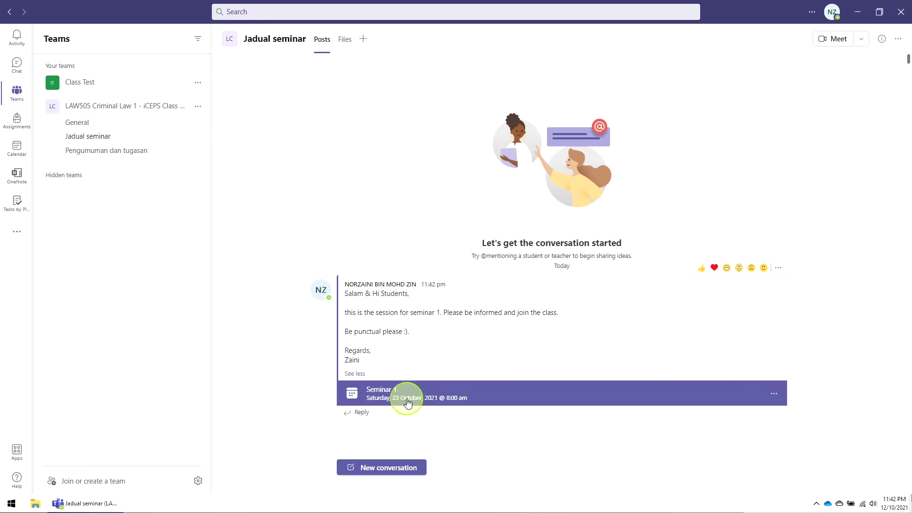
{"action": "left_click", "coordinate": [405, 398]}
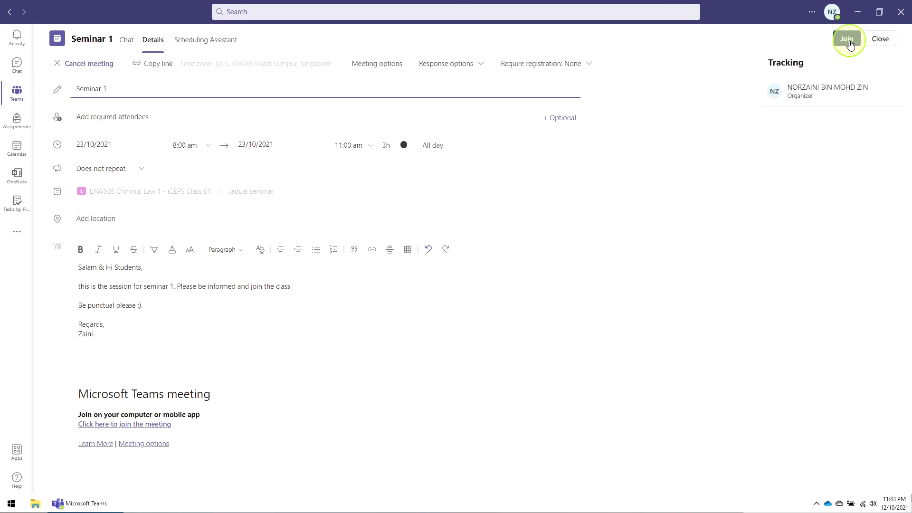
{"action": "left_click", "coordinate": [889, 41]}
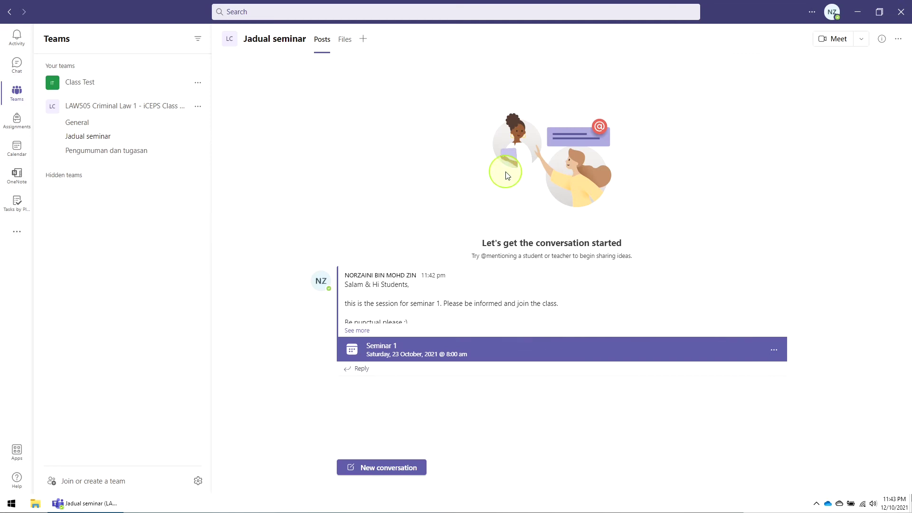
{"action": "left_click", "coordinate": [864, 46]}
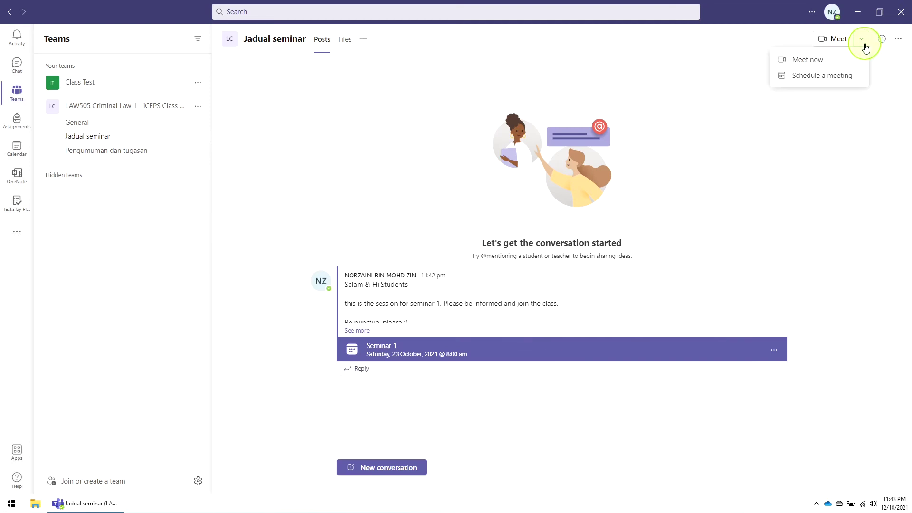
- Schedule a new meeting dated 6 November 2021
{"action": "left_click", "coordinate": [834, 75]}
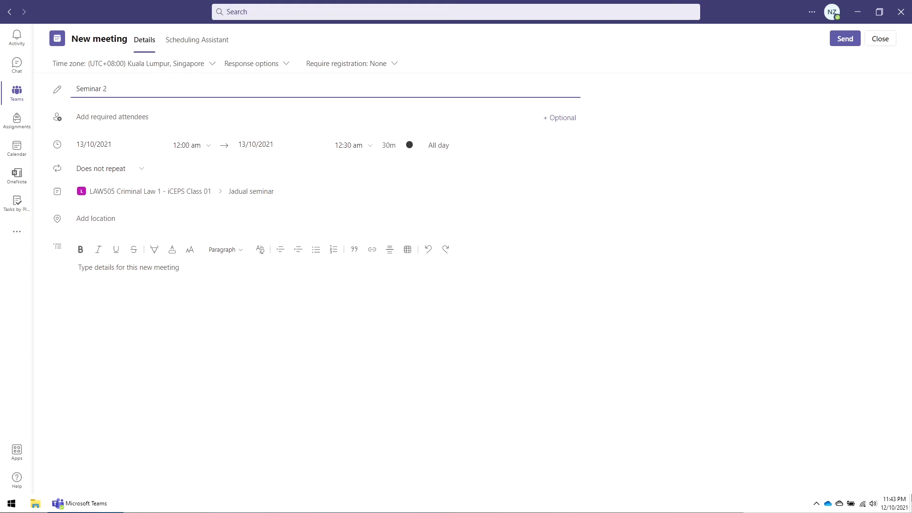
{"action": "left_click", "coordinate": [157, 142]}
{"action": "left_click", "coordinate": [180, 164]}
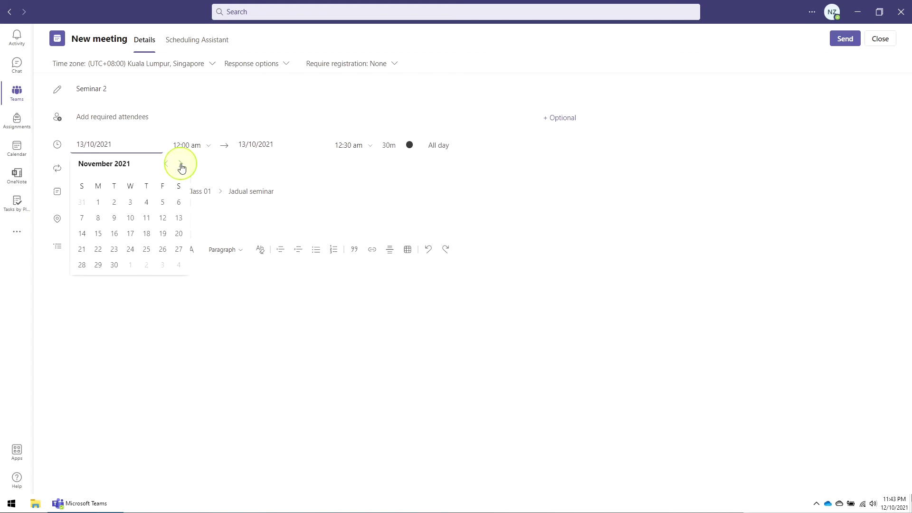
{"action": "left_click", "coordinate": [178, 205]}
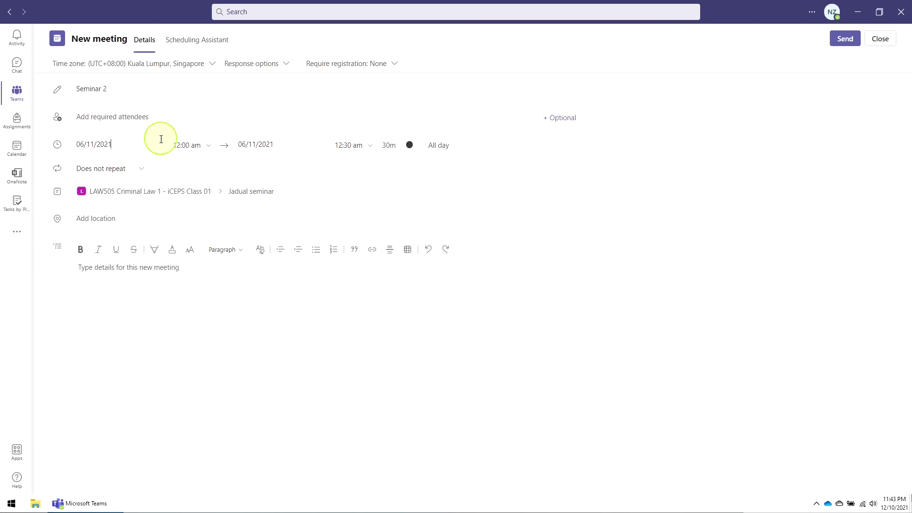
- Set the Seminar 2 meeting to run from 8:00 am to 11:00 am
{"action": "left_click", "coordinate": [208, 147]}
{"action": "scroll", "coordinate": [204, 212], "scroll_direction": "down", "scroll_amount": 4}
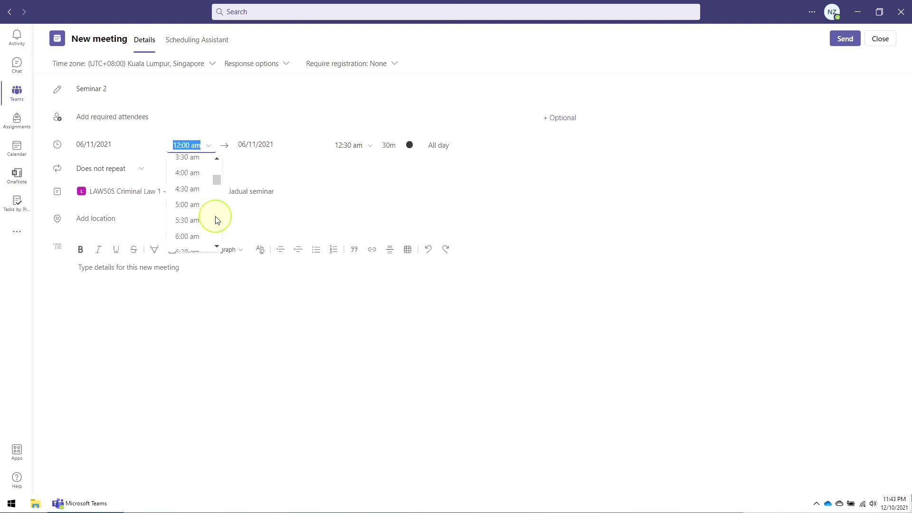
{"action": "left_click", "coordinate": [207, 235]}
{"action": "left_click", "coordinate": [374, 146]}
{"action": "scroll", "coordinate": [378, 190], "scroll_direction": "down", "scroll_amount": 3}
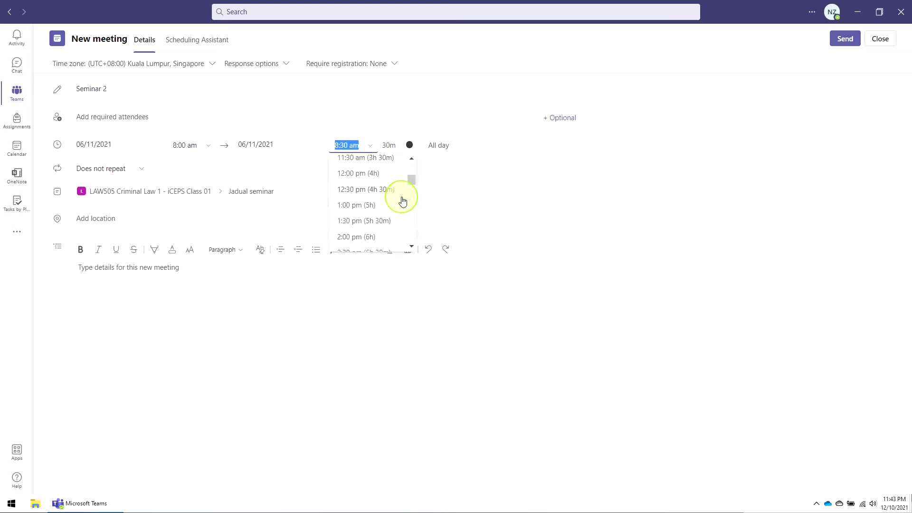
{"action": "scroll", "coordinate": [379, 205], "scroll_direction": "up", "scroll_amount": 1}
{"action": "left_click", "coordinate": [371, 204]}
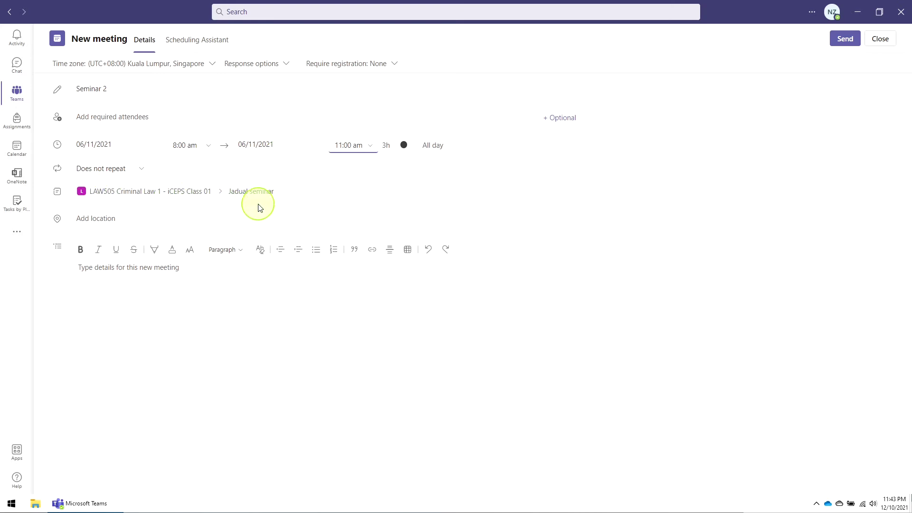
{"action": "left_click", "coordinate": [204, 271]}
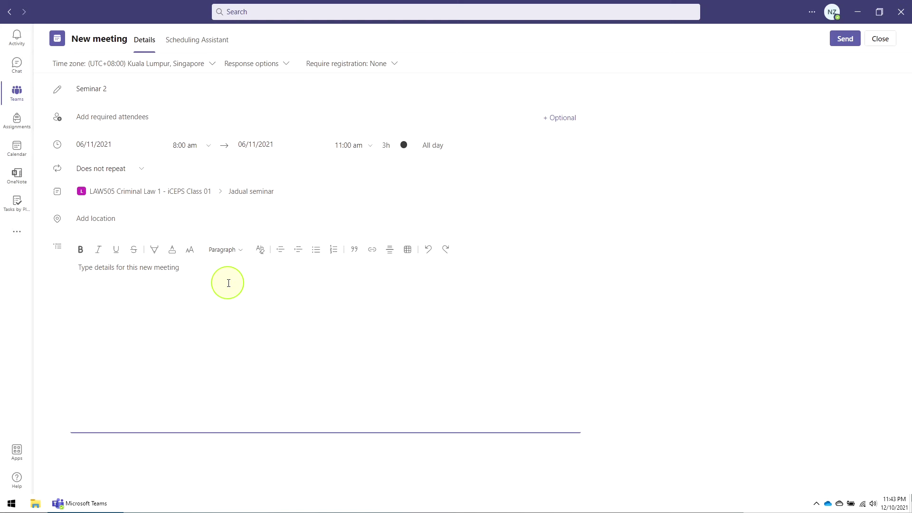
- Type the short 'Hello' greeting and send the Seminar 2 meeting to Jadual seminar
{"action": "type", "text": "Hello Students,"}
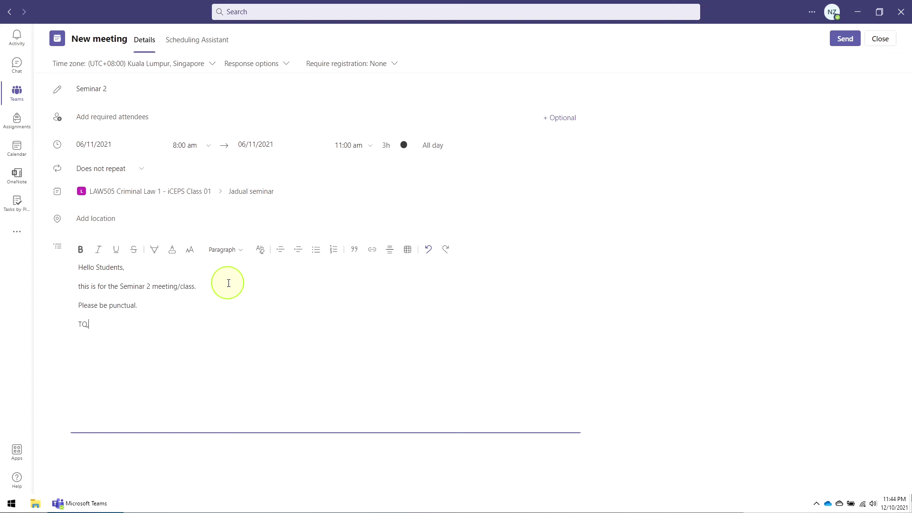
{"action": "left_click", "coordinate": [845, 38]}
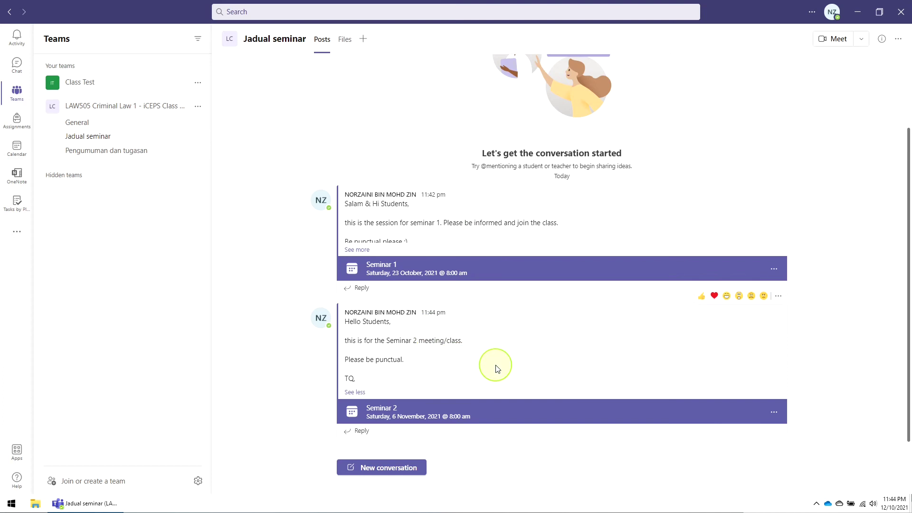
{"action": "left_click", "coordinate": [77, 123]}
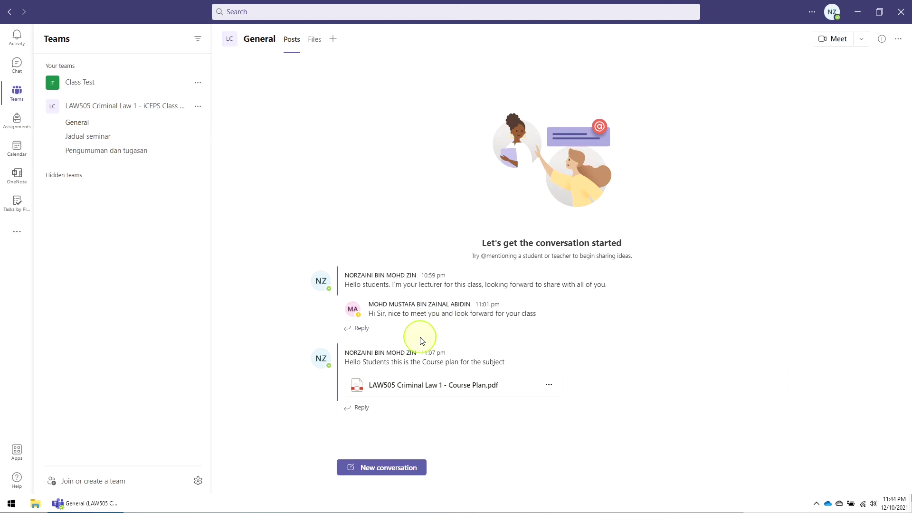
{"action": "left_click", "coordinate": [100, 141]}
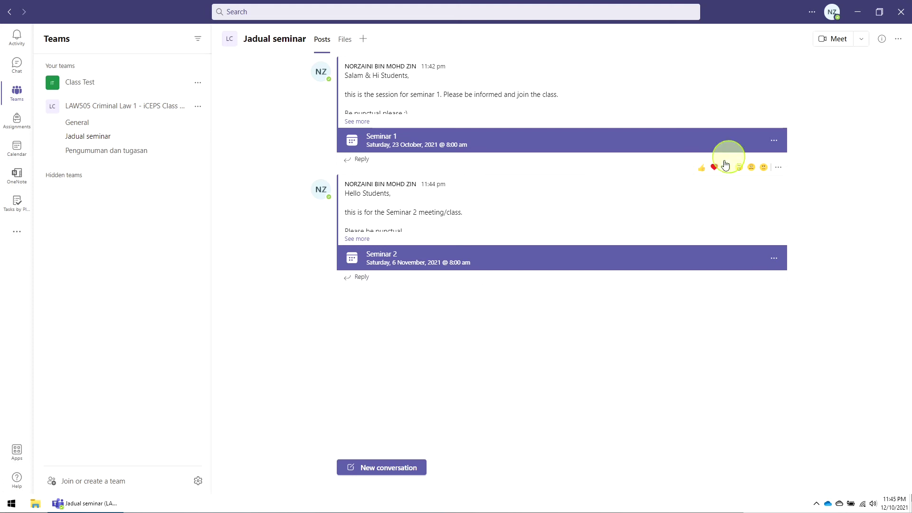
- Schedule Seminar 3 for 27 November 2021, 8:00–11:00 am, with a Malay message, and post it
{"action": "left_click", "coordinate": [861, 43]}
{"action": "left_click", "coordinate": [835, 75]}
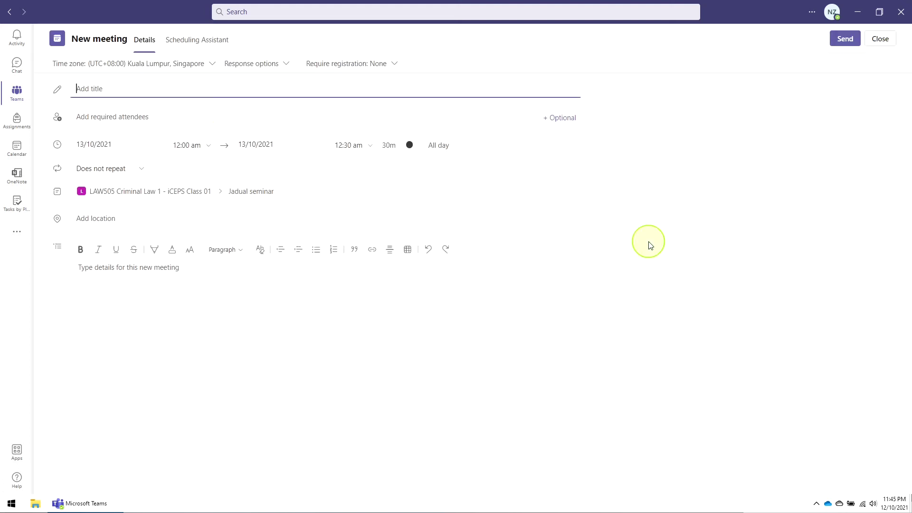
{"action": "left_click", "coordinate": [152, 145]}
{"action": "left_click", "coordinate": [180, 163]}
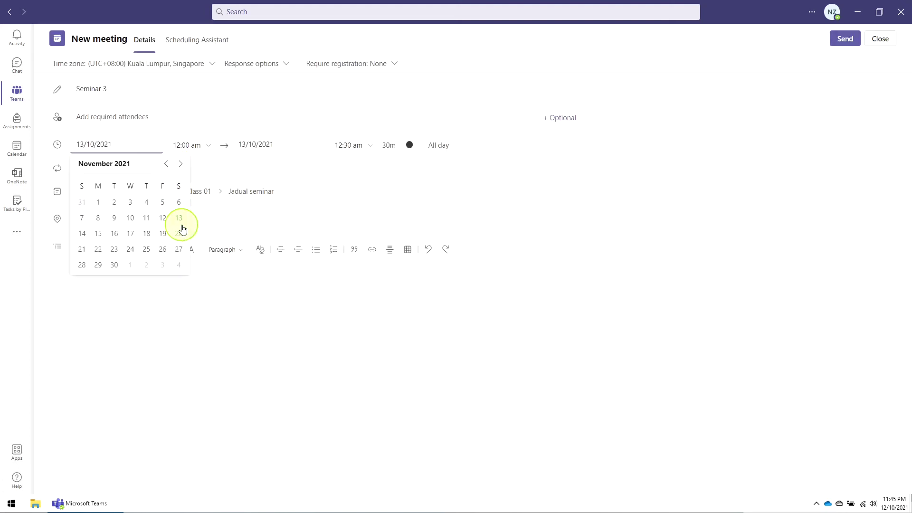
{"action": "left_click", "coordinate": [178, 249]}
{"action": "left_click", "coordinate": [190, 145]}
{"action": "left_click", "coordinate": [200, 171]}
{"action": "left_click", "coordinate": [349, 145]}
{"action": "left_click", "coordinate": [341, 217]}
{"action": "left_click", "coordinate": [188, 287]}
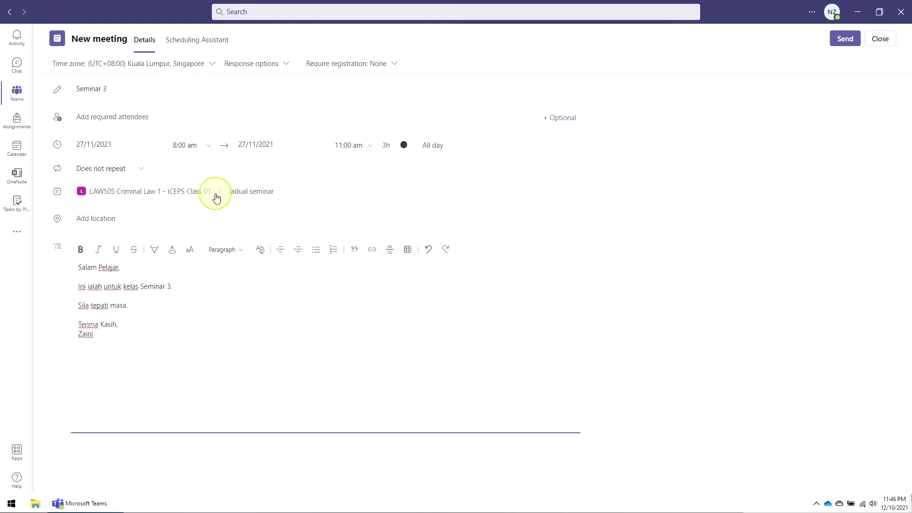
{"action": "left_click", "coordinate": [845, 39]}
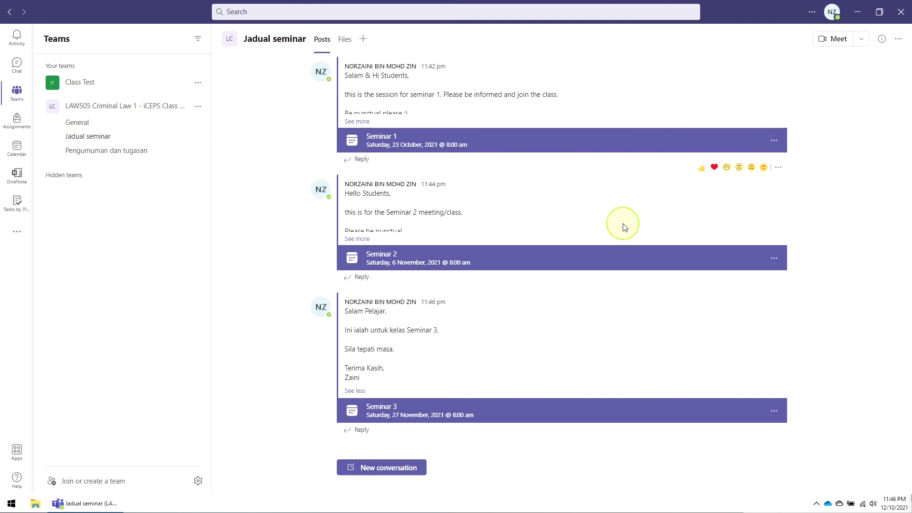
- Look through the Jadual seminar meeting posts and open the Test Class meeting's join screen
{"action": "left_click", "coordinate": [82, 122]}
{"action": "left_click", "coordinate": [88, 136]}
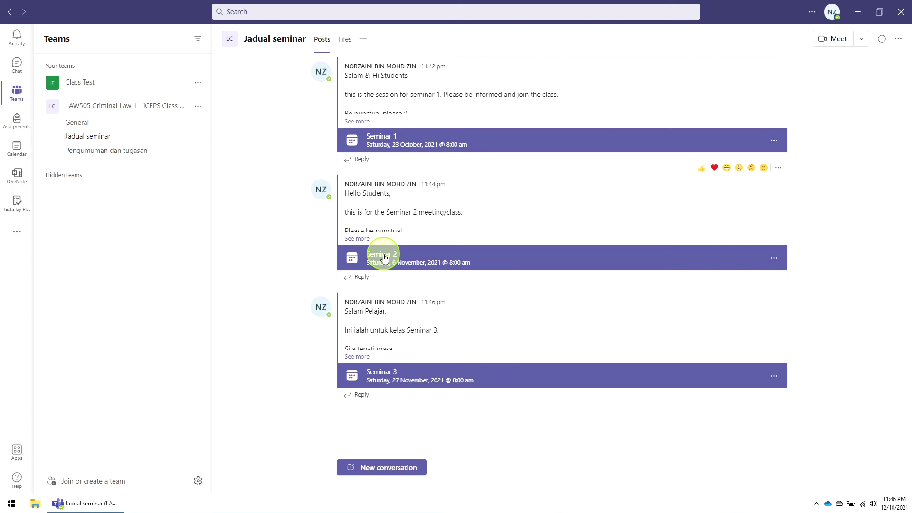
{"action": "left_click", "coordinate": [384, 258]}
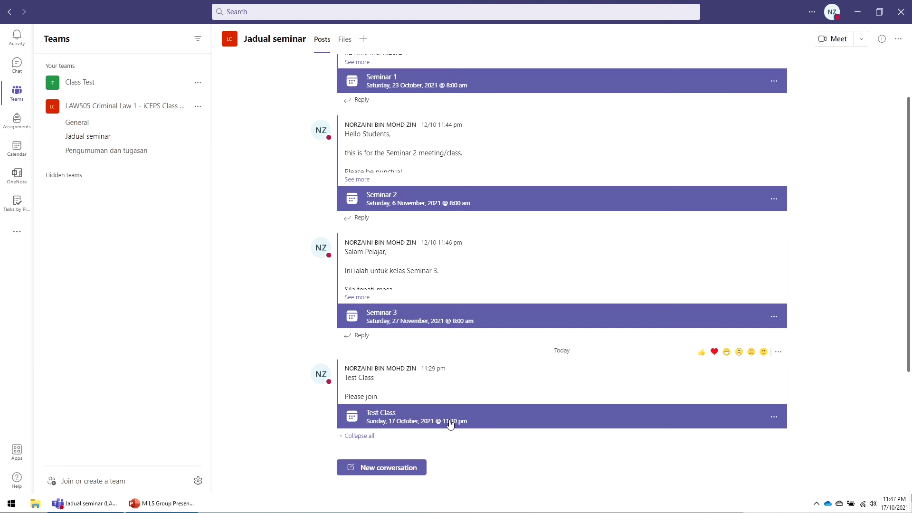
{"action": "left_click", "coordinate": [452, 421]}
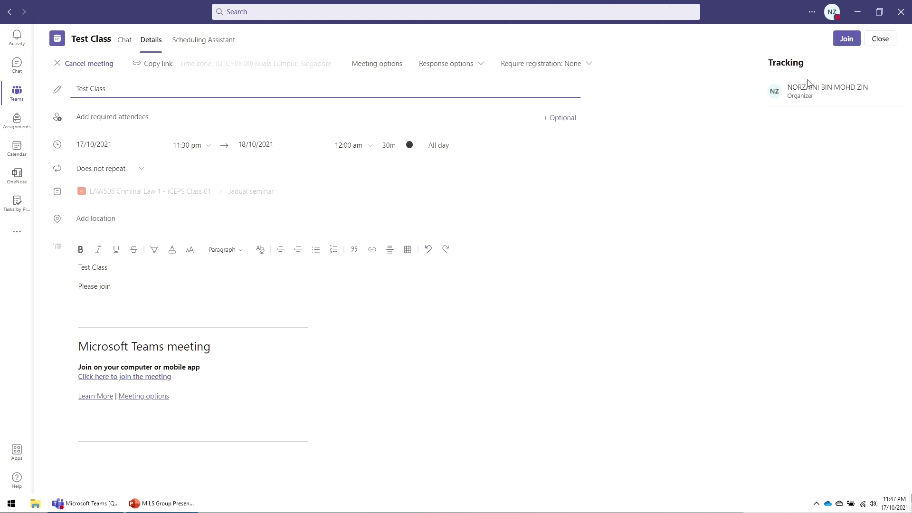
{"action": "left_click", "coordinate": [846, 39]}
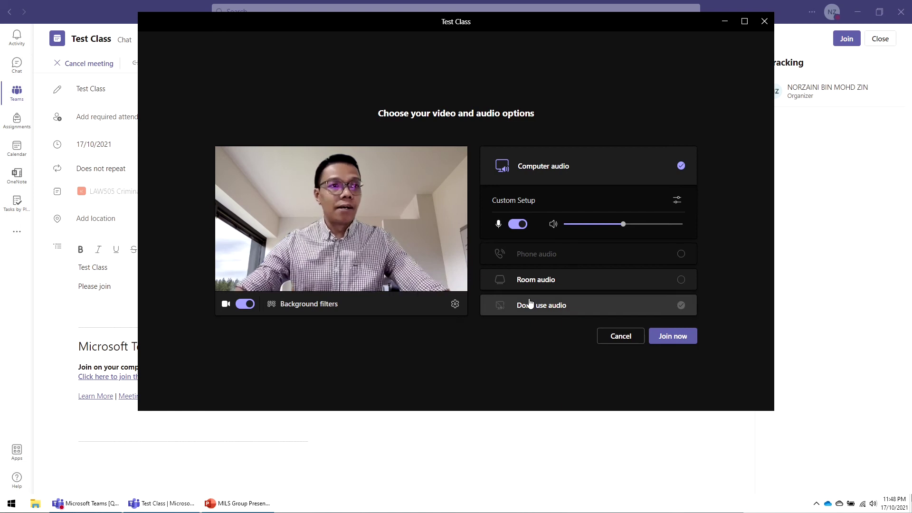
- Toggle the camera, browse background effects, unmute the microphone and join the Test Class call
{"action": "left_click", "coordinate": [245, 304]}
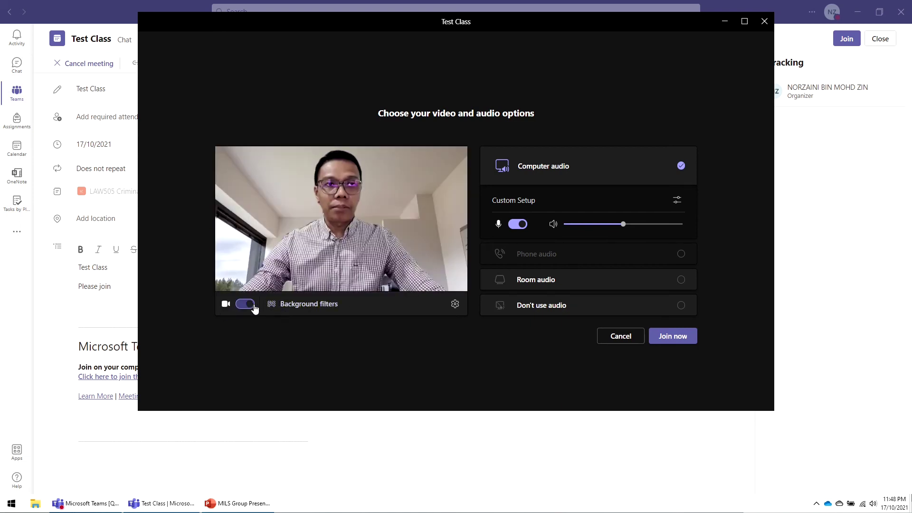
{"action": "left_click", "coordinate": [248, 306]}
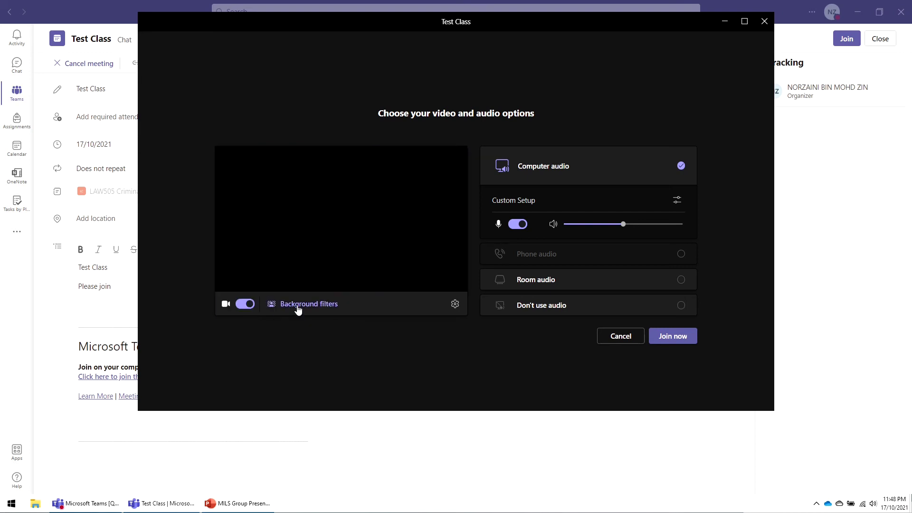
{"action": "left_click", "coordinate": [300, 306]}
{"action": "left_click", "coordinate": [682, 204]}
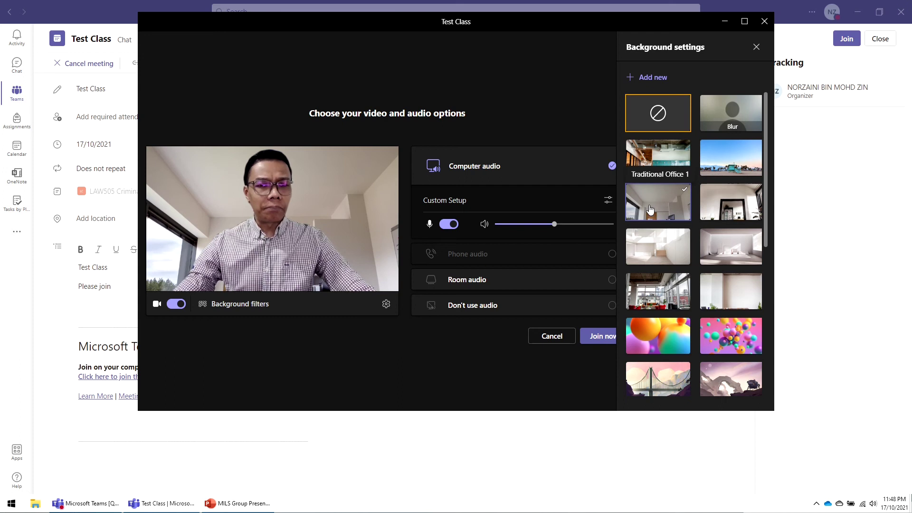
{"action": "scroll", "coordinate": [699, 182], "scroll_direction": "down", "scroll_amount": 5}
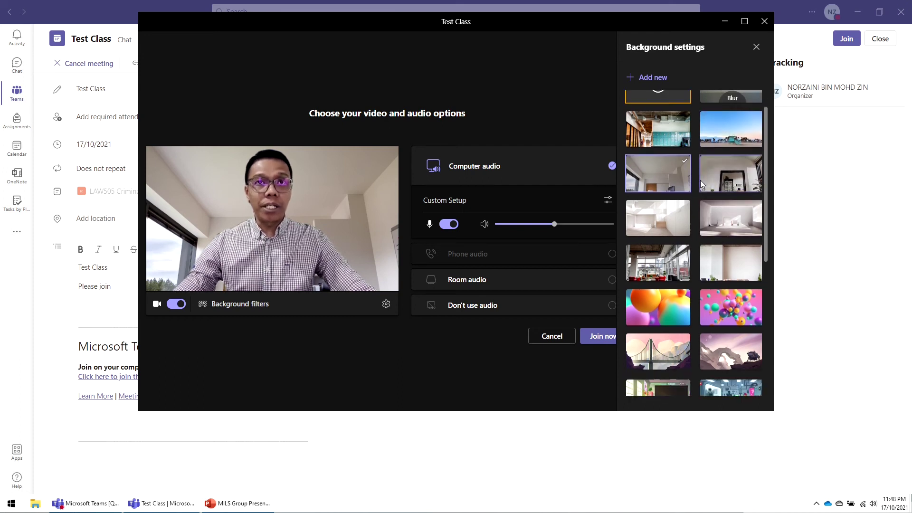
{"action": "scroll", "coordinate": [699, 183], "scroll_direction": "up", "scroll_amount": 5}
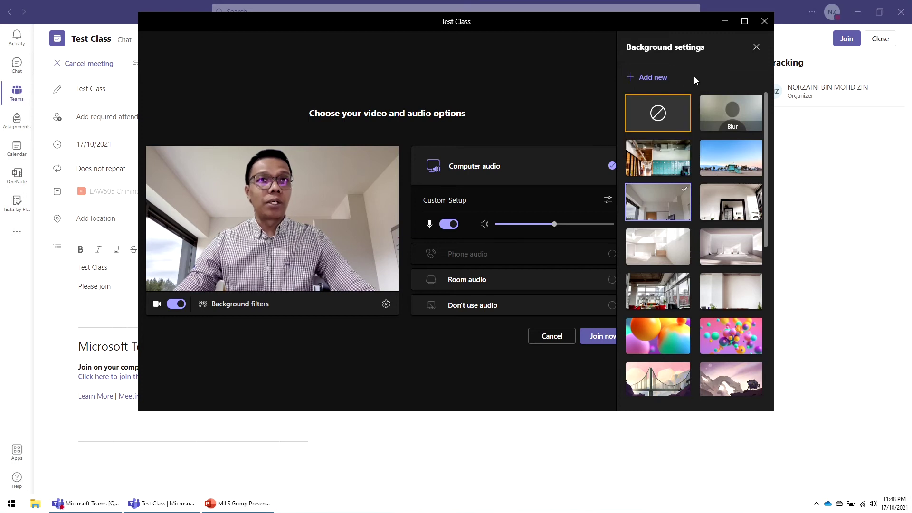
{"action": "left_click", "coordinate": [760, 49]}
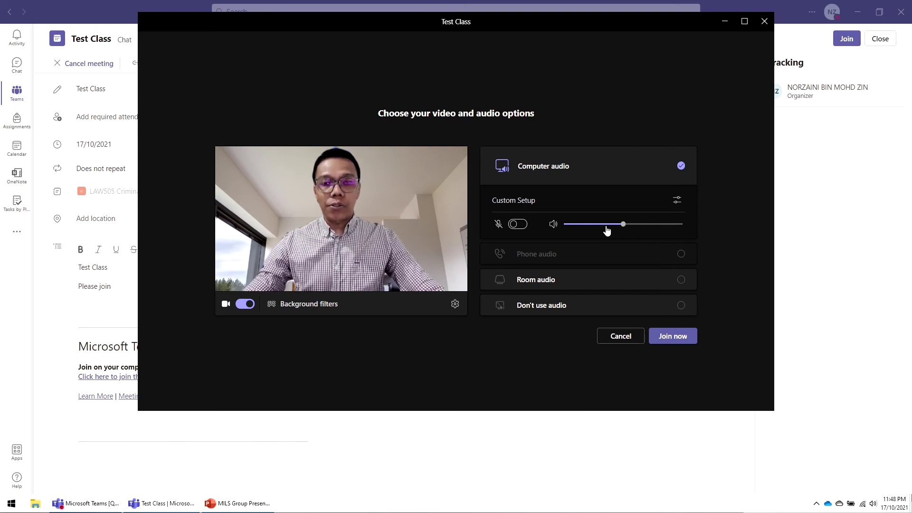
{"action": "left_click", "coordinate": [518, 224]}
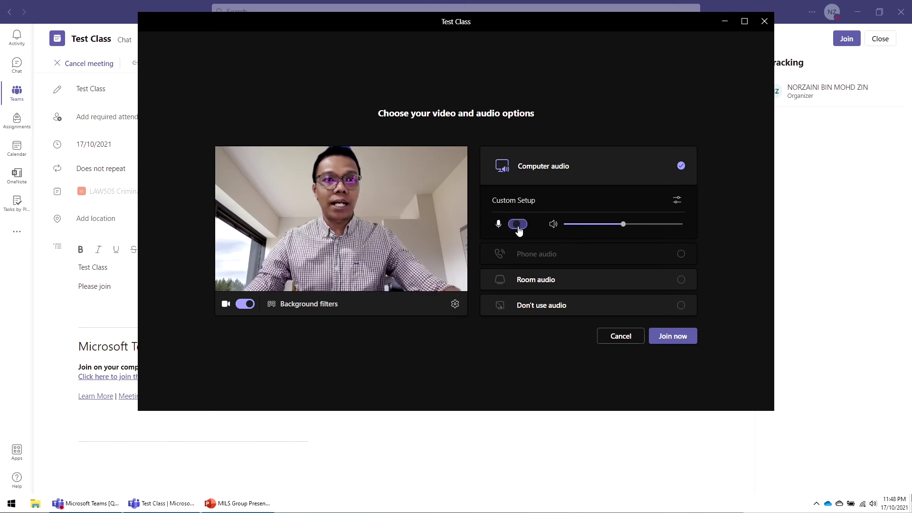
{"action": "left_click", "coordinate": [675, 340]}
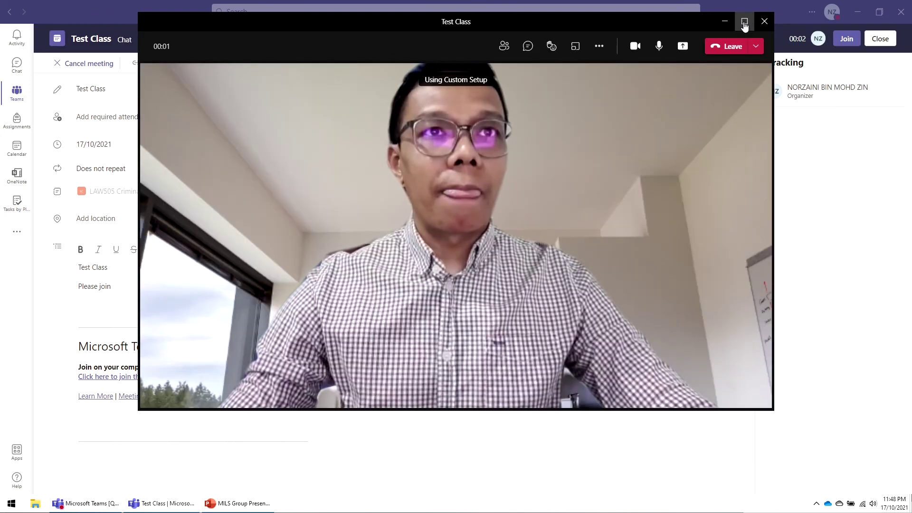
- Maximize the Test Class call, review the participant list, and open the meeting chat
{"action": "left_click", "coordinate": [745, 23]}
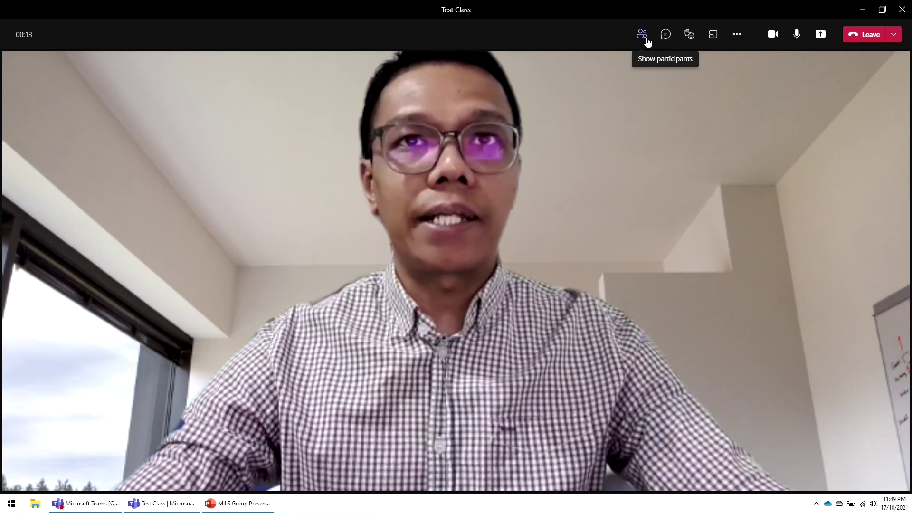
{"action": "left_click", "coordinate": [643, 39]}
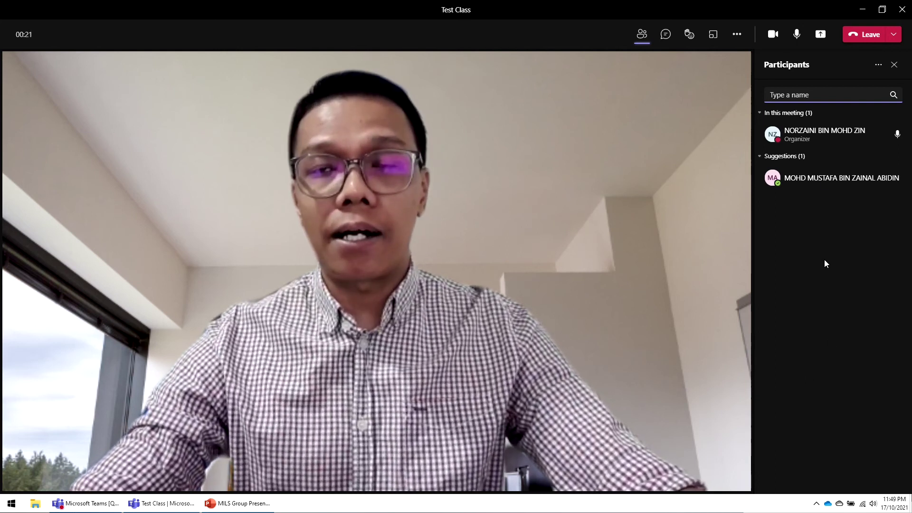
{"action": "mouse_move", "coordinate": [813, 183]}
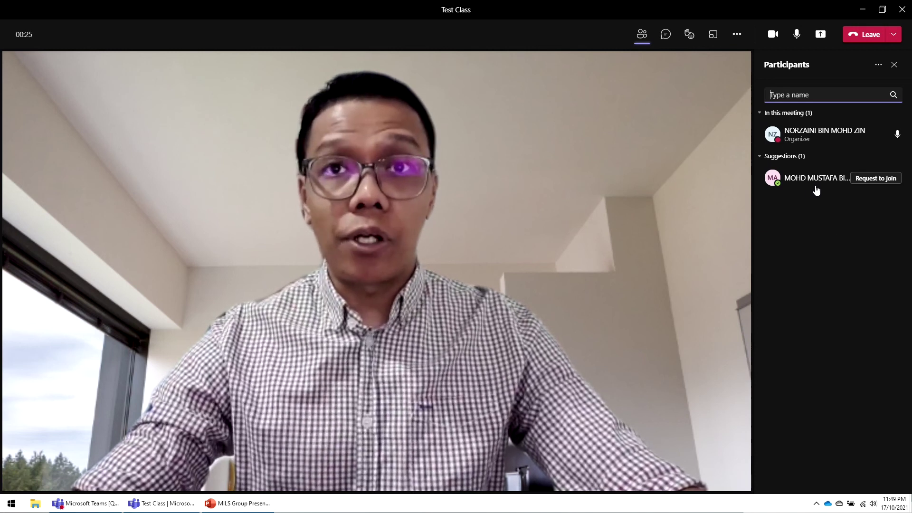
{"action": "mouse_move", "coordinate": [797, 132]}
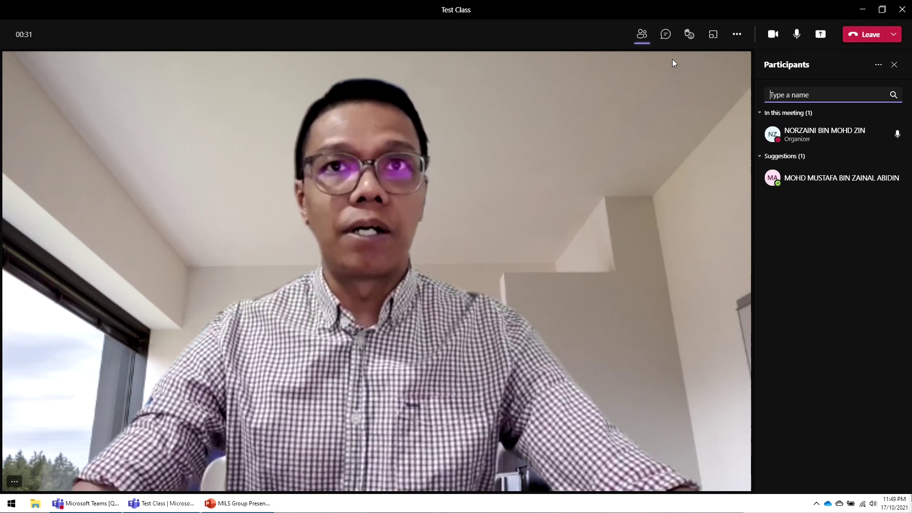
{"action": "left_click", "coordinate": [666, 34]}
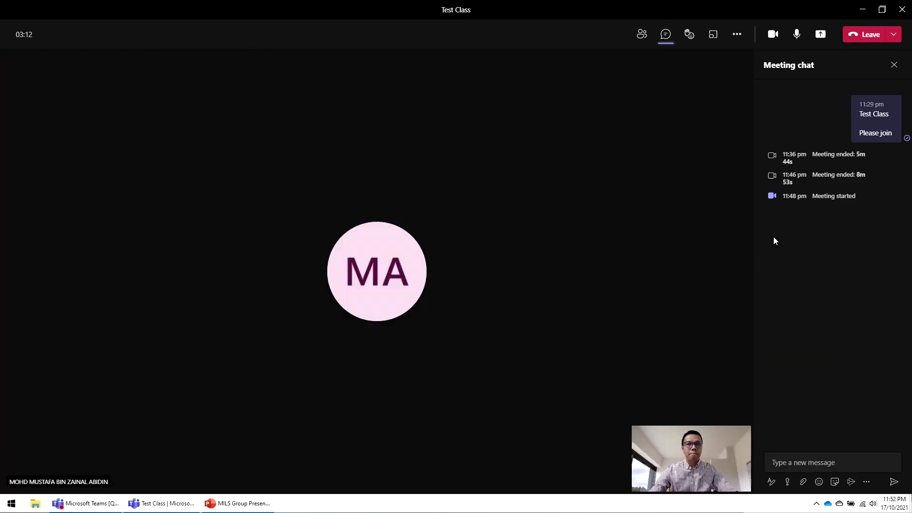
- Reopen the participant list, then bring the Islamic Judicial System presentation forward in PowerPoint
{"action": "left_click", "coordinate": [642, 35]}
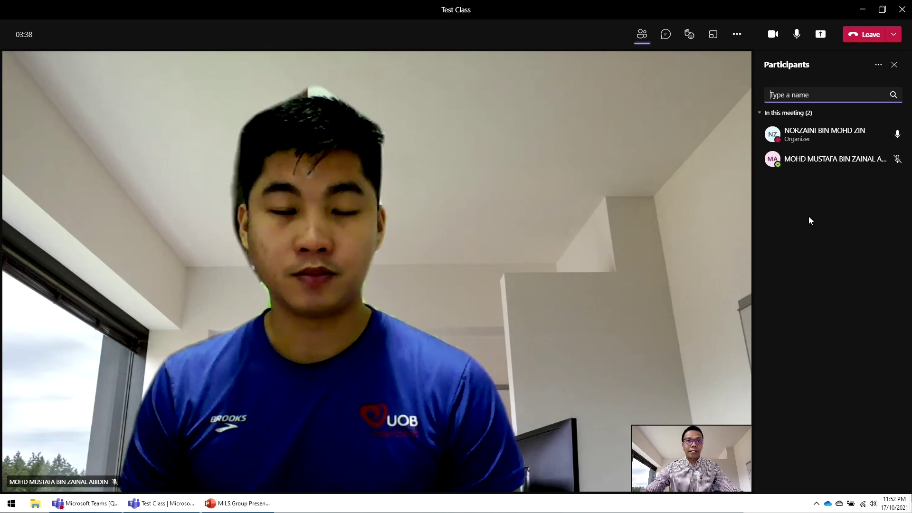
{"action": "left_click", "coordinate": [239, 504]}
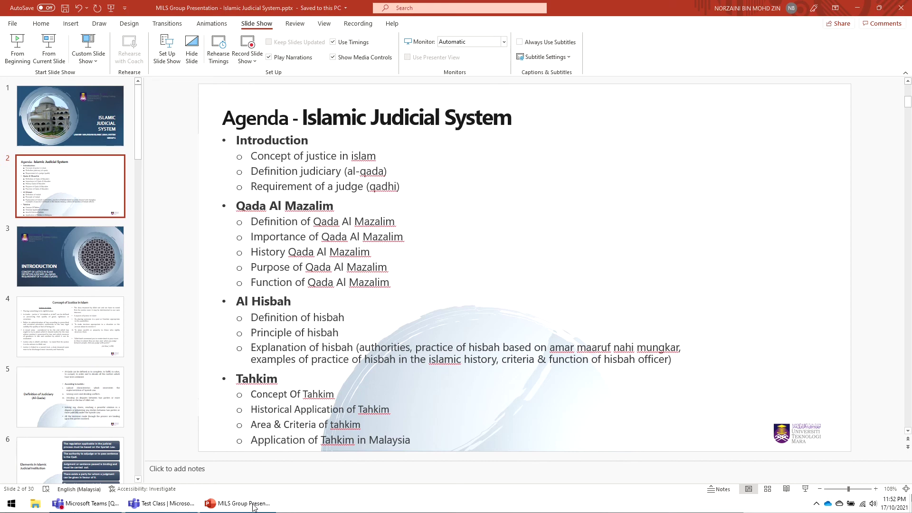
- Return to the Test Class call and bring up the Share content choices
{"action": "left_click", "coordinate": [254, 505]}
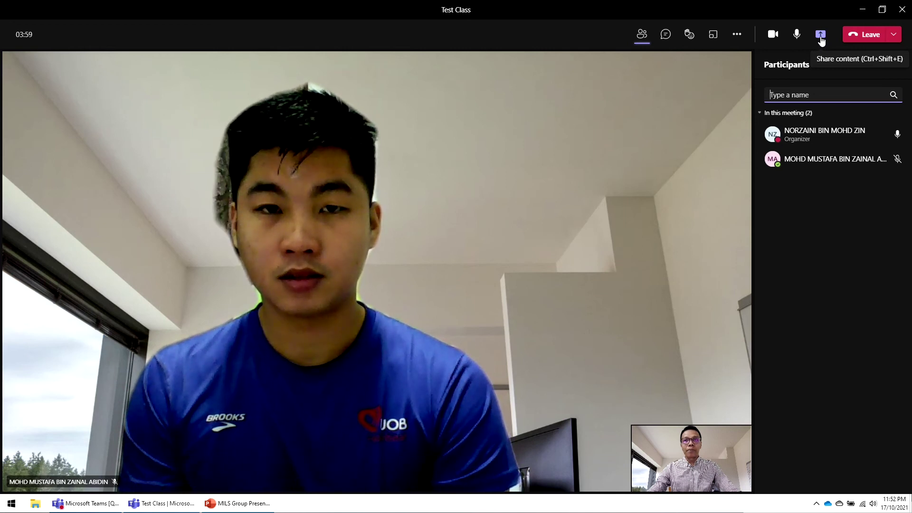
{"action": "left_click", "coordinate": [820, 37]}
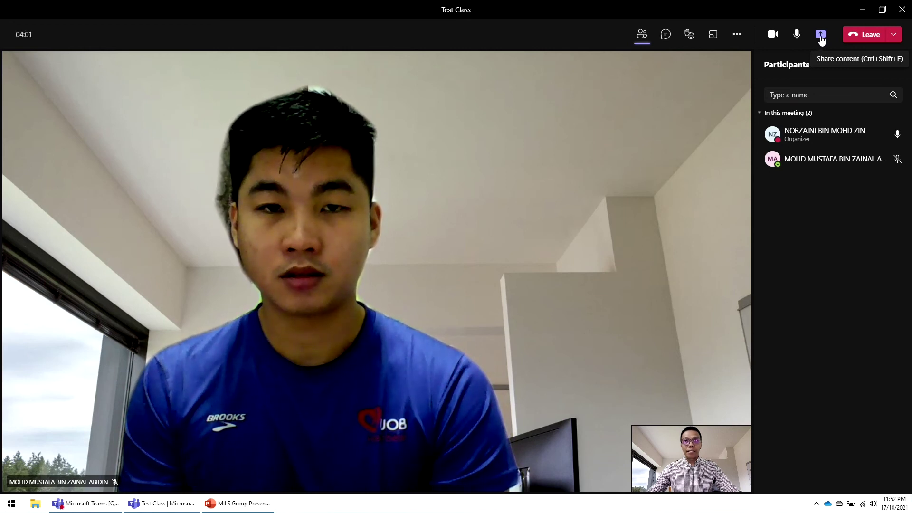
{"action": "left_click", "coordinate": [821, 38]}
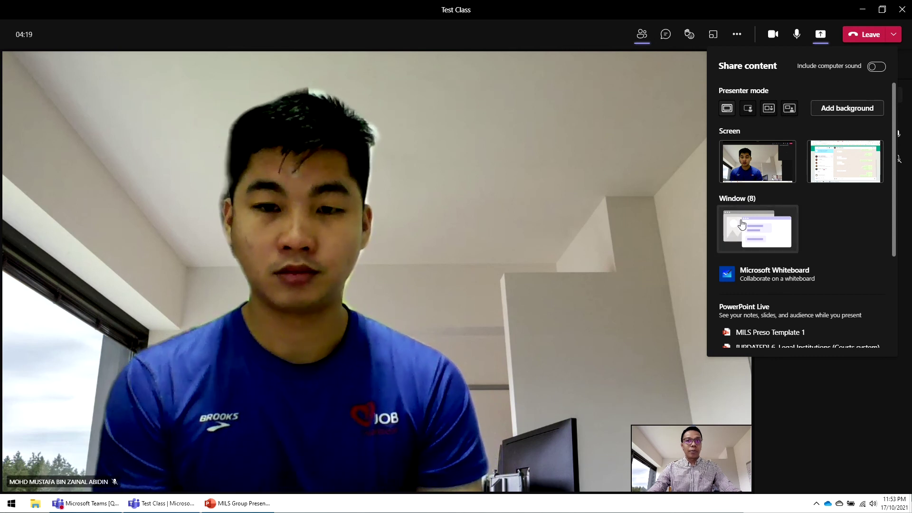
- Share the MILS Group Presentation PowerPoint window from the Window list
{"action": "left_click", "coordinate": [742, 216]}
{"action": "scroll", "coordinate": [744, 228], "scroll_direction": "down", "scroll_amount": 2}
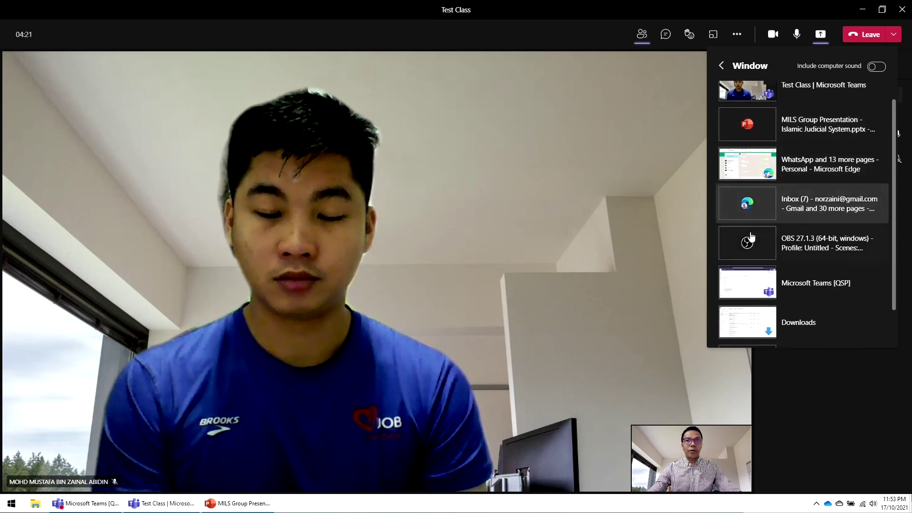
{"action": "scroll", "coordinate": [743, 236], "scroll_direction": "up", "scroll_amount": 2}
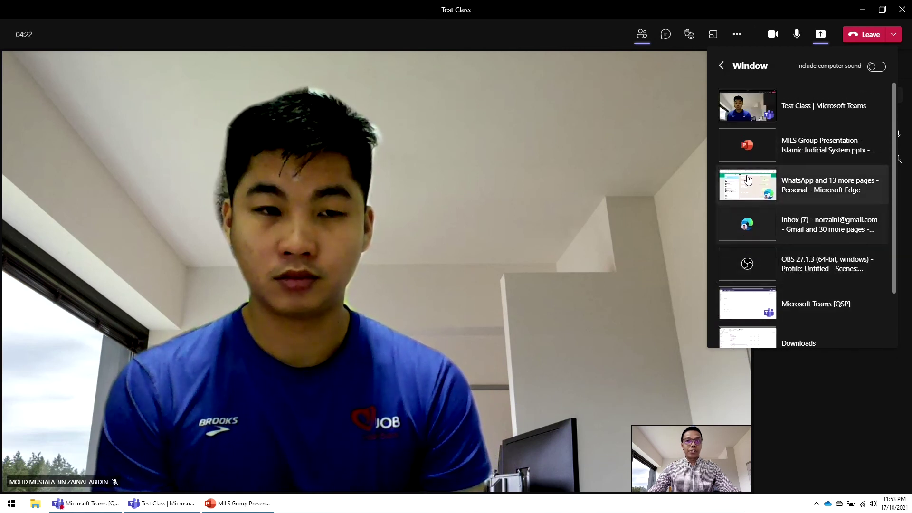
{"action": "left_click", "coordinate": [759, 150]}
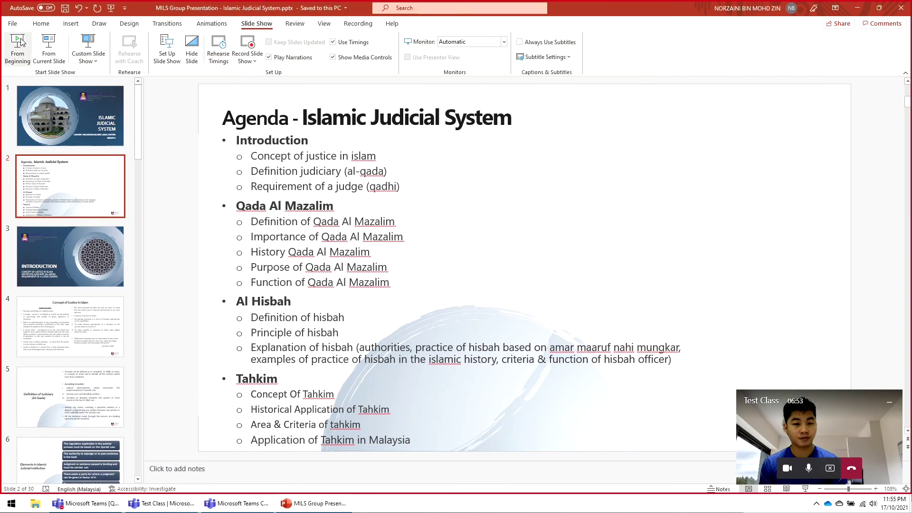
- Start the Islamic Judicial System slideshow full screen from slide 1
{"action": "left_click", "coordinate": [18, 48]}
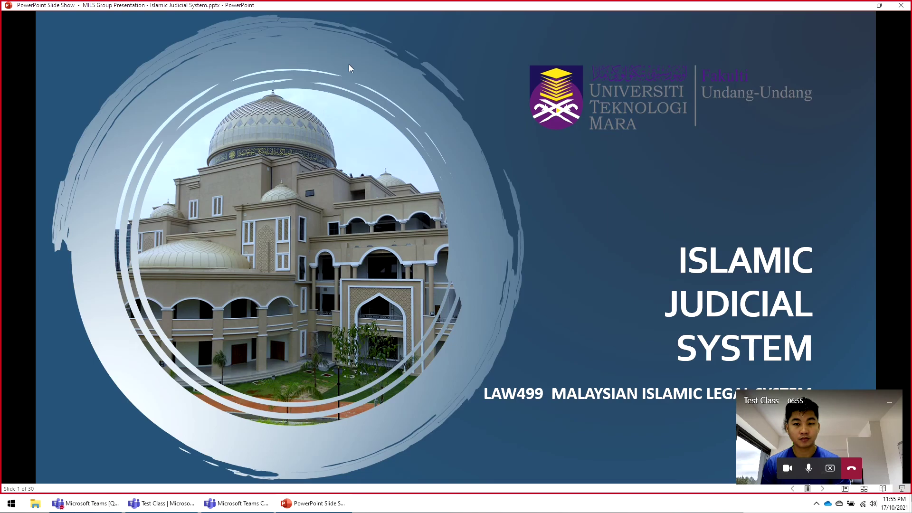
{"action": "mouse_move", "coordinate": [511, 11]}
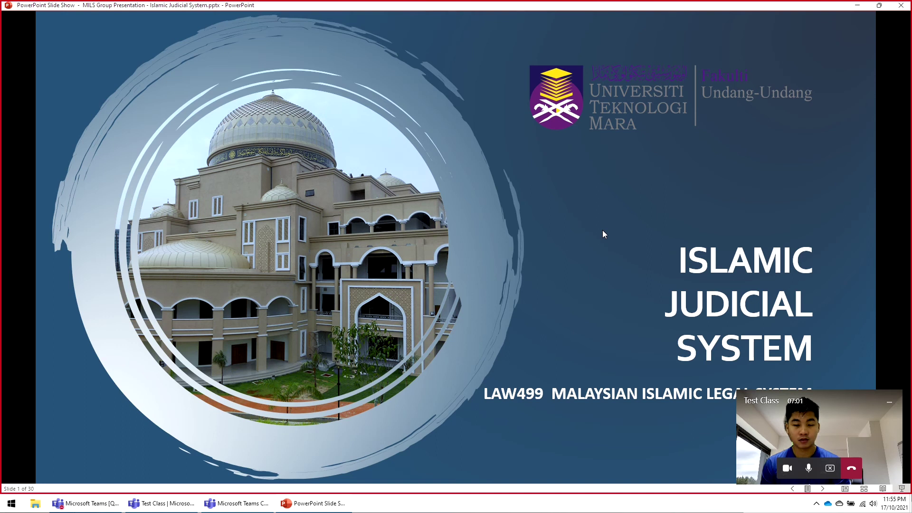
{"action": "mouse_move", "coordinate": [426, 4]}
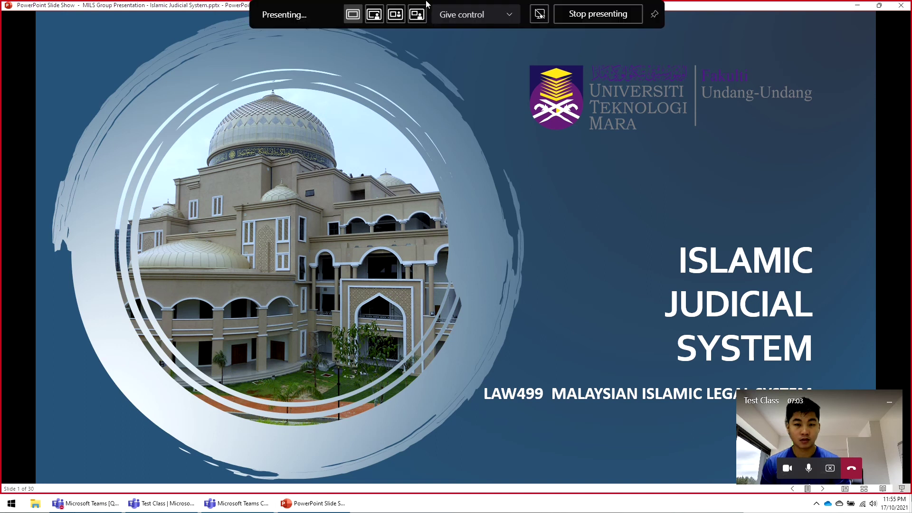